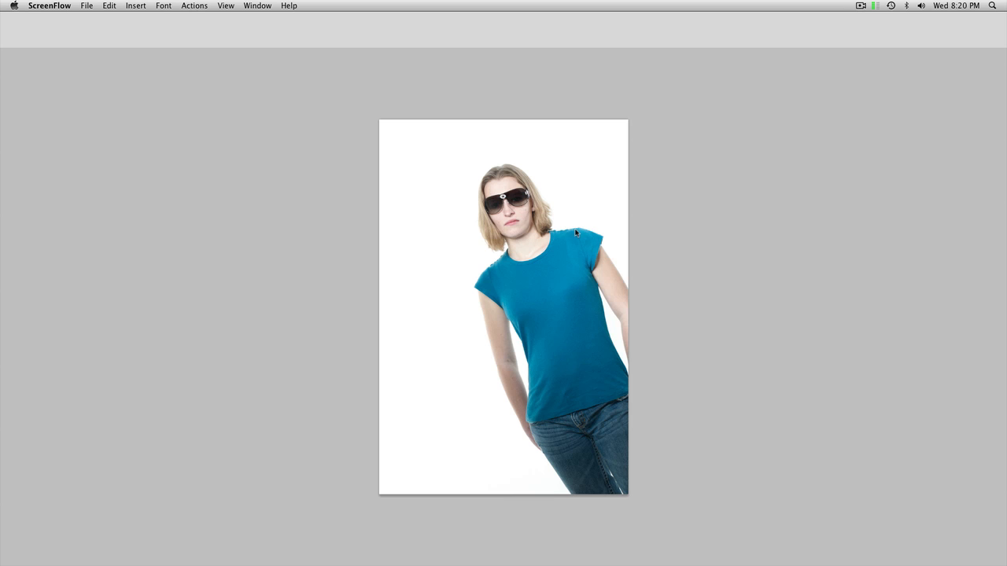
- Switch to Photoshop and show the list of recorded actions around the CMYK Remove White action
left_click(665, 238)
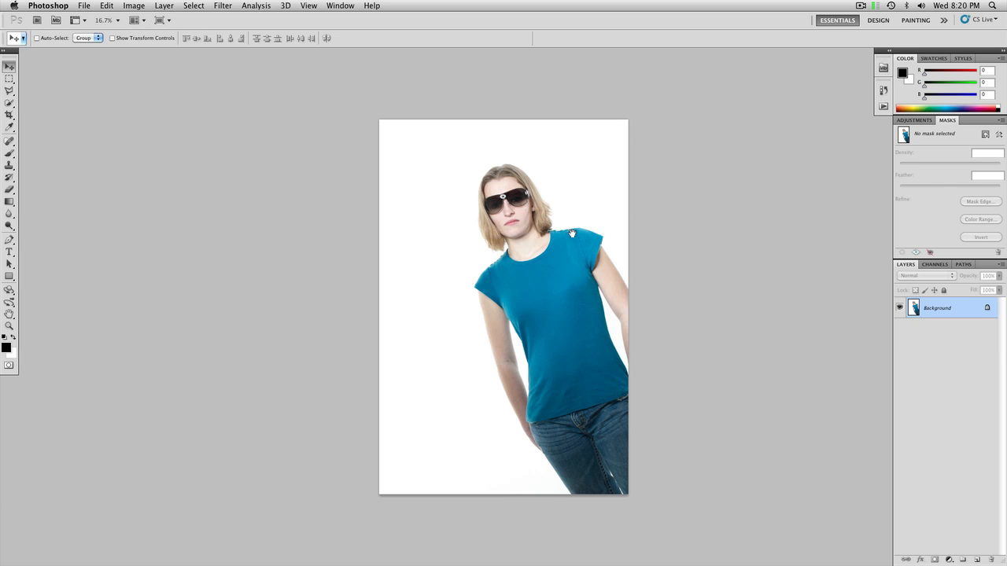
mouse_move(572, 234)
left_mouse_down()
mouse_move(549, 227)
mouse_move(601, 213)
mouse_move(572, 225)
left_mouse_up()
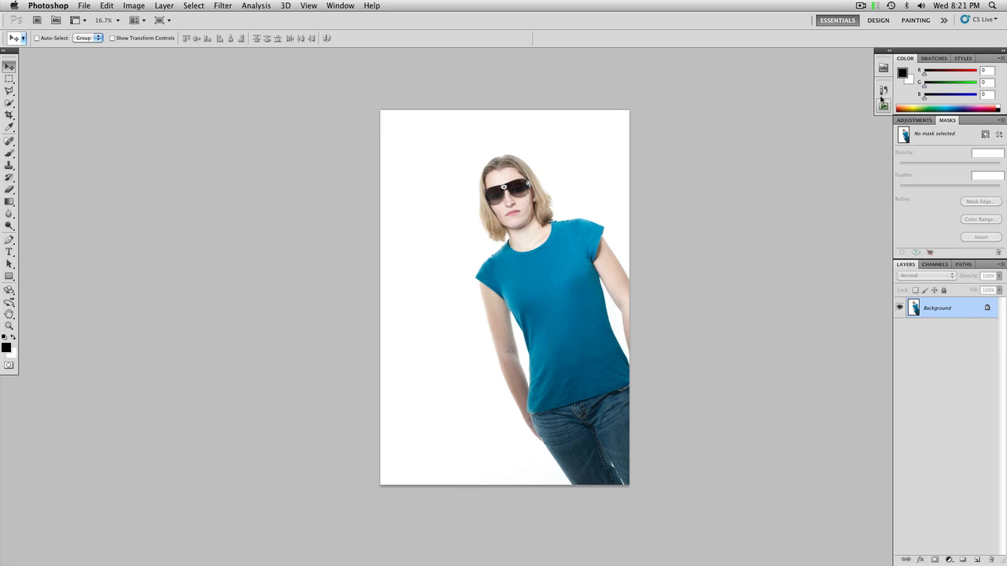
left_click(883, 89)
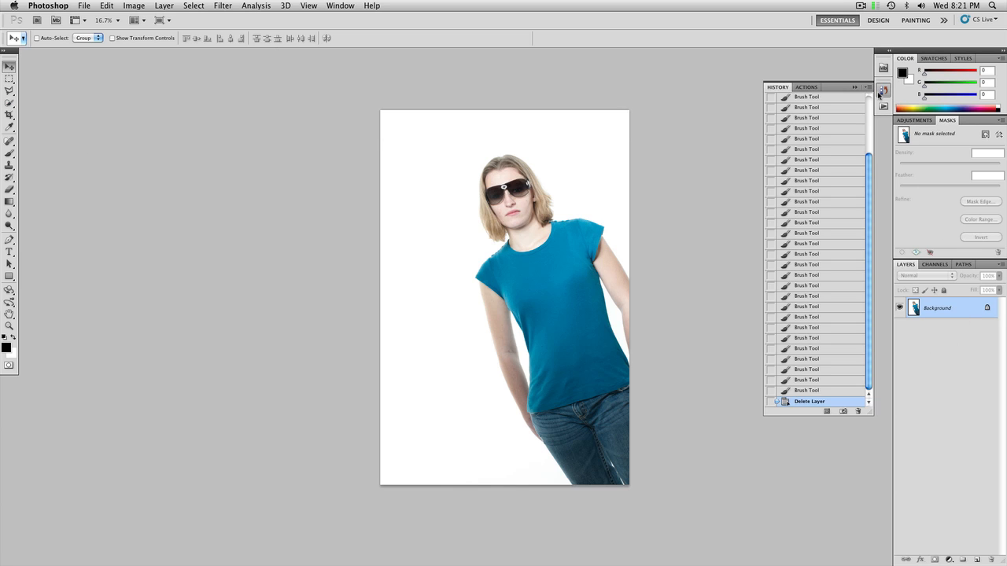
left_click(806, 87)
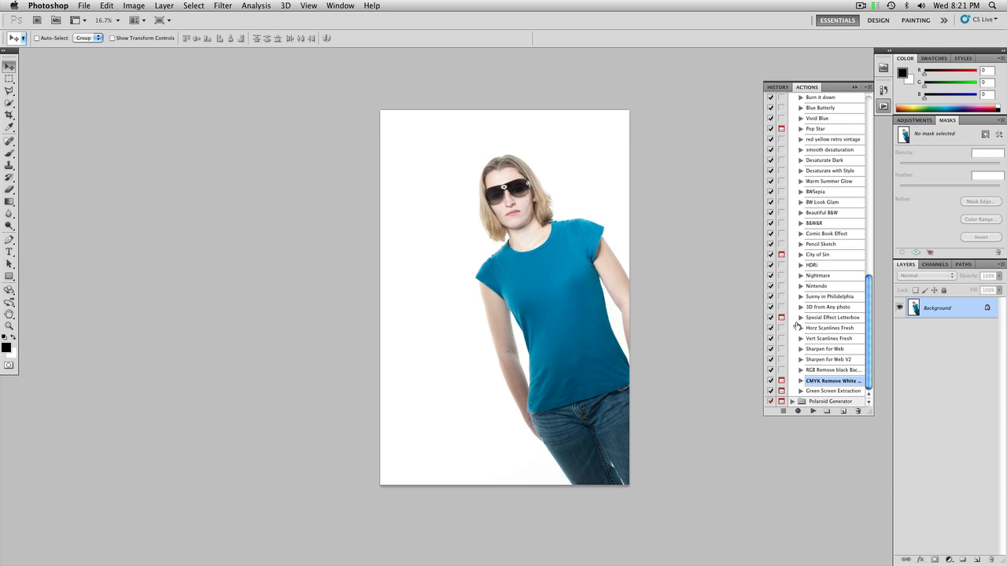
scroll(797, 326, "up", 4)
scroll(796, 326, "down", 3)
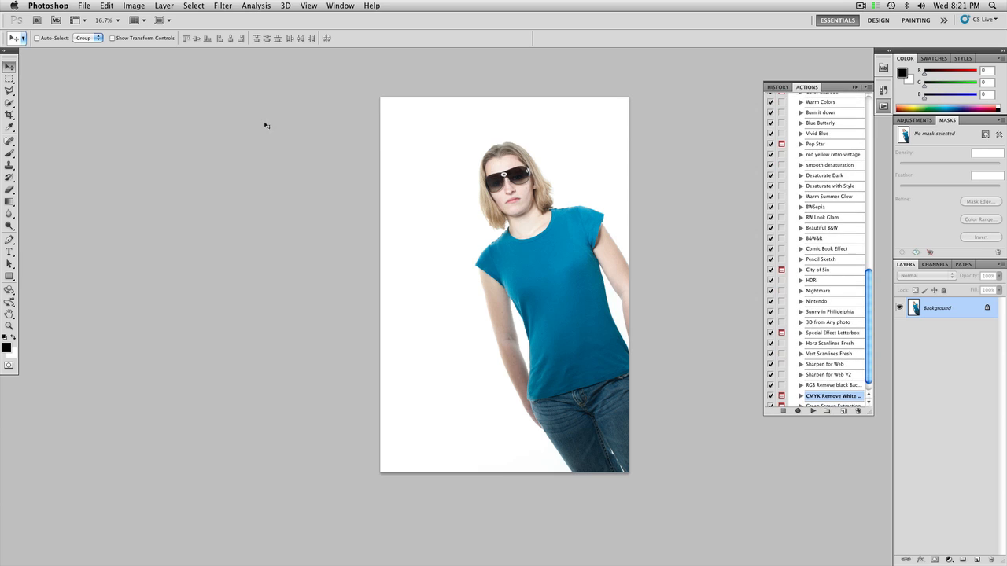
- Convert the photo from RGB to CMYK color mode, accepting the U.S. Web Coated (SWOP) v2 profile
left_click(129, 4)
mouse_move(148, 19)
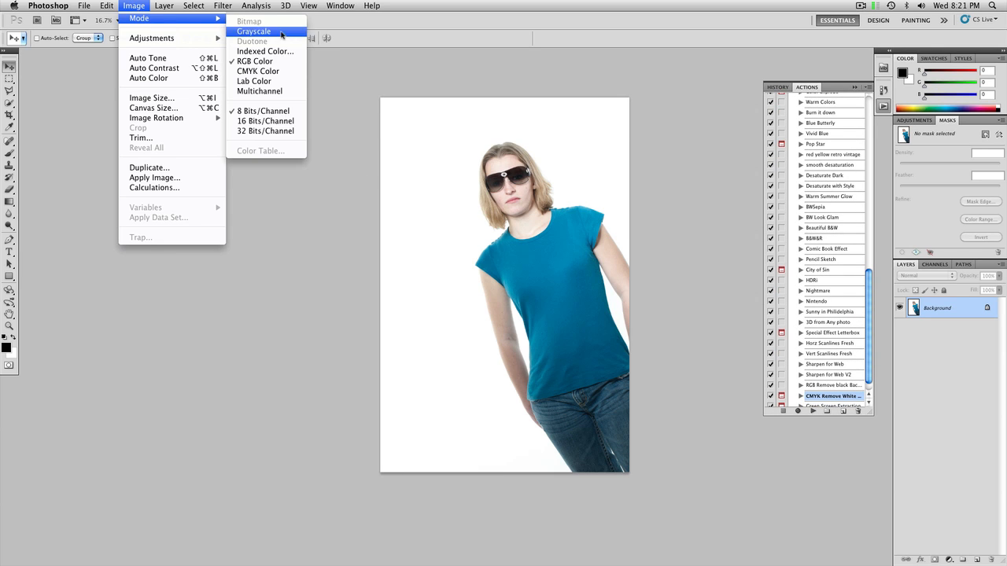
left_click(271, 72)
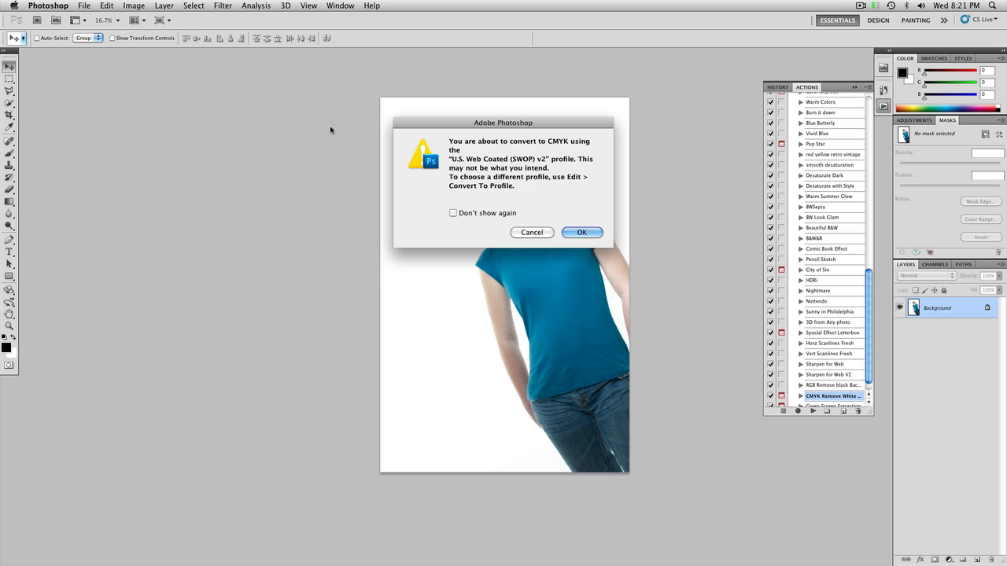
left_click(581, 233)
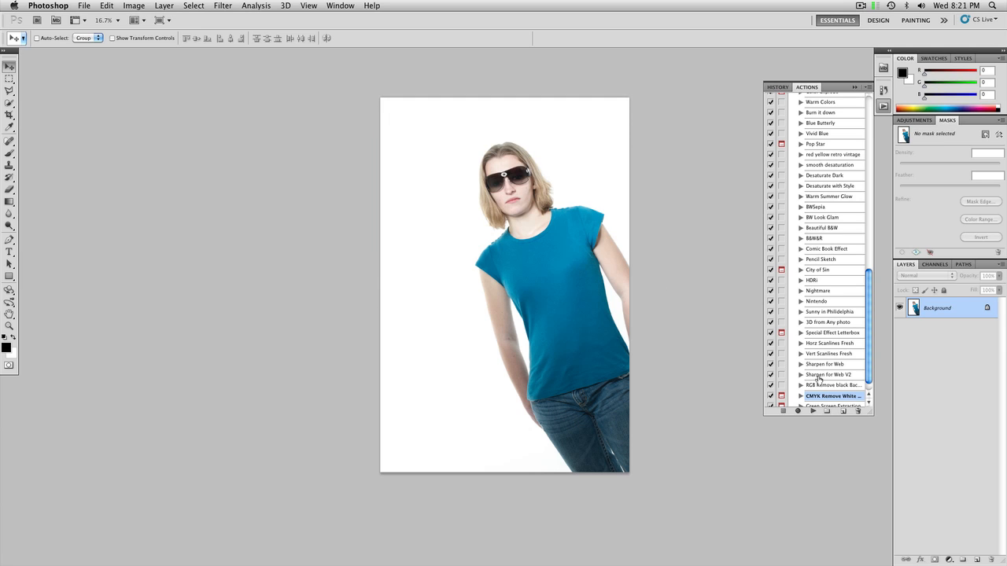
- Run the CMYK Remove White action on the photo through to its end and collapse the actions list
scroll(822, 381, "down", 1)
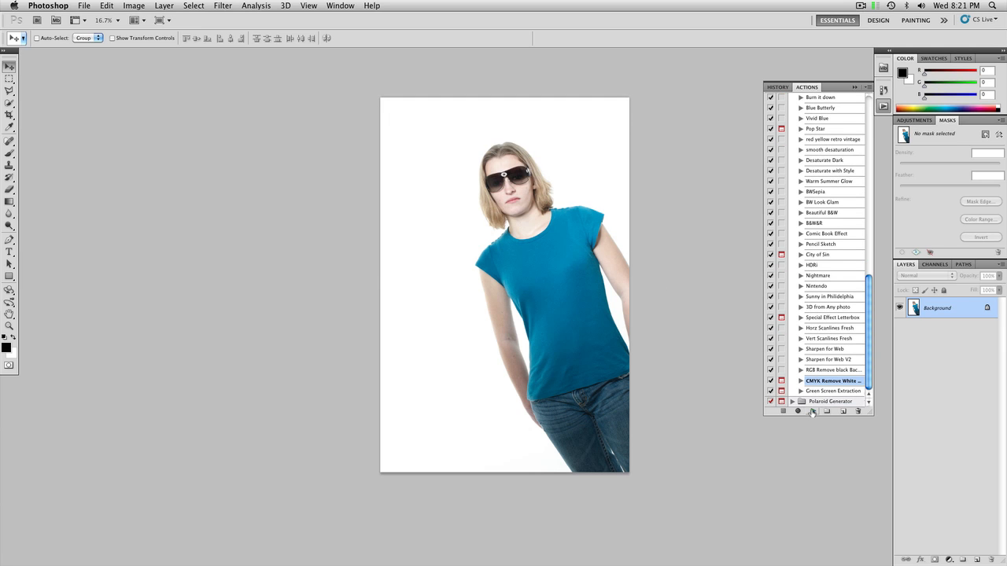
left_click(813, 411)
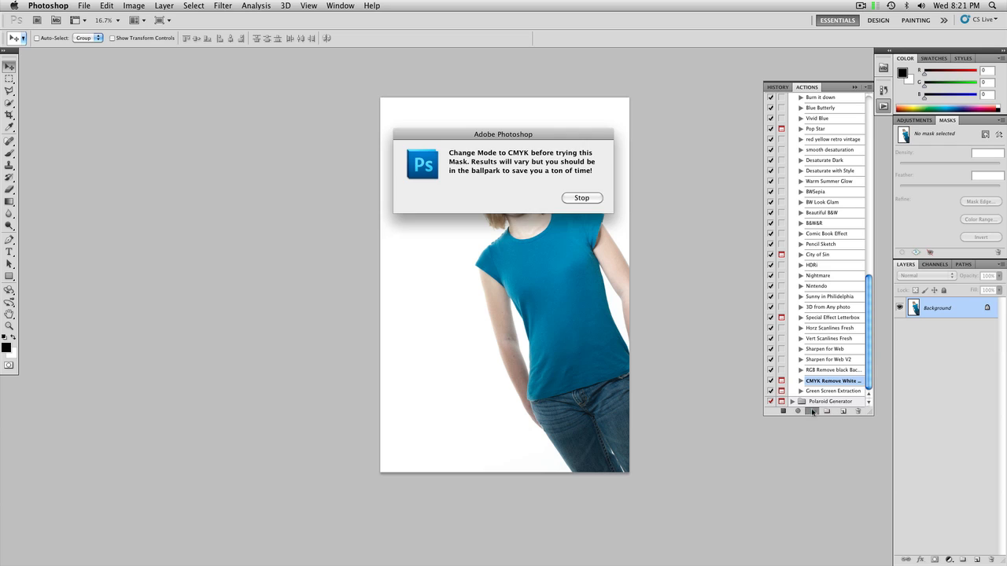
left_click(582, 198)
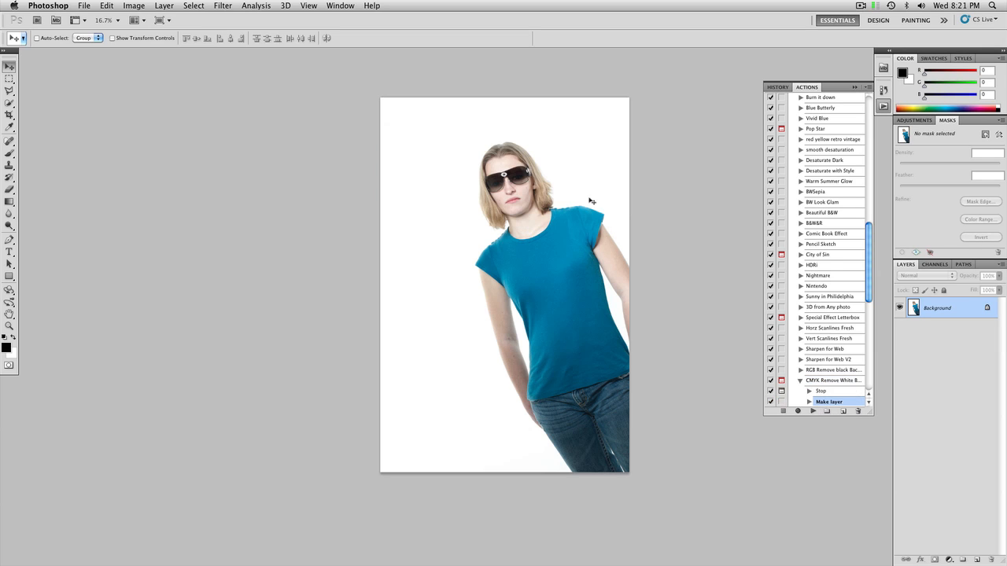
left_click(812, 411)
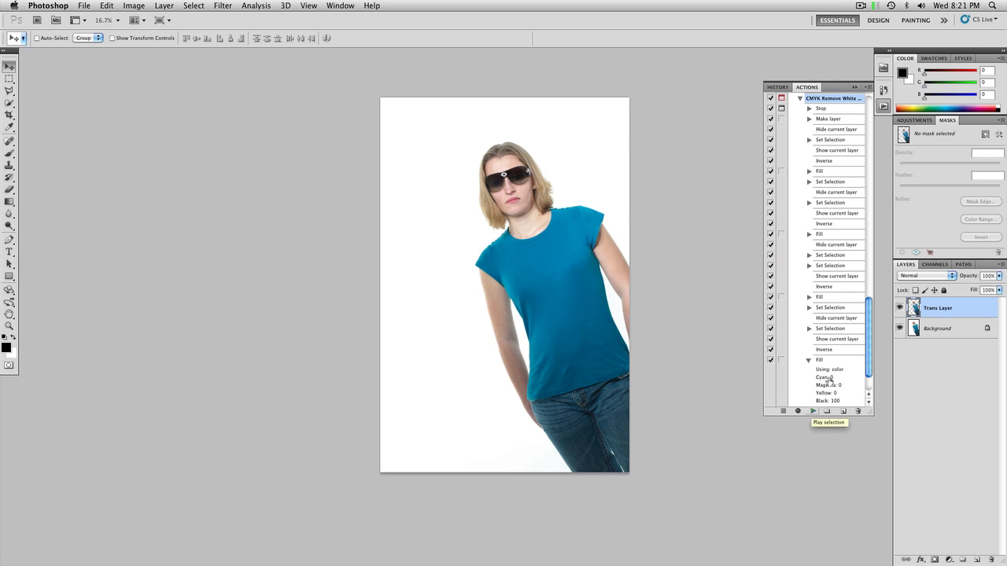
left_click(856, 88)
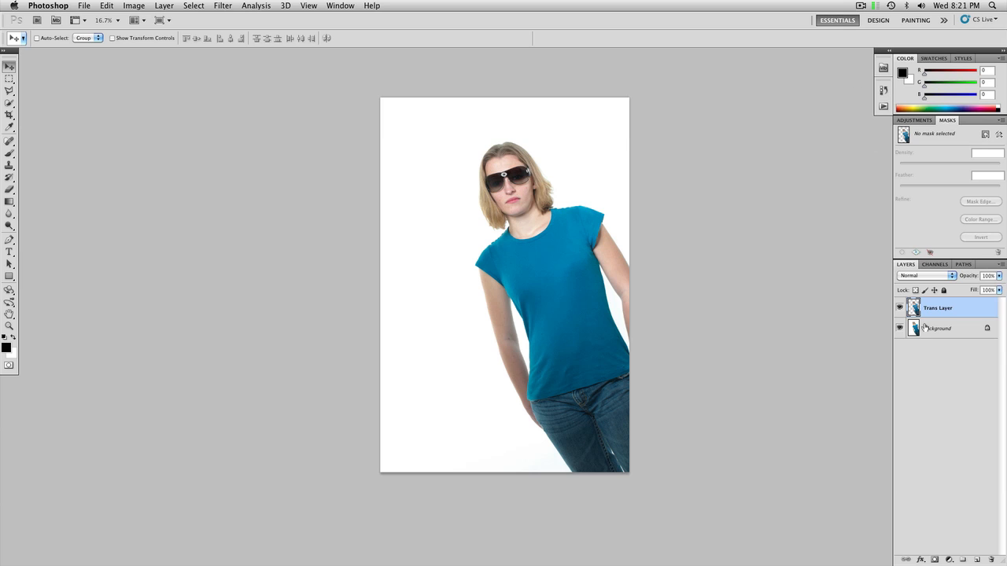
- Compare the Cyan, Magenta and Yellow channels individually for contrast between the woman and the white background
left_click(936, 265)
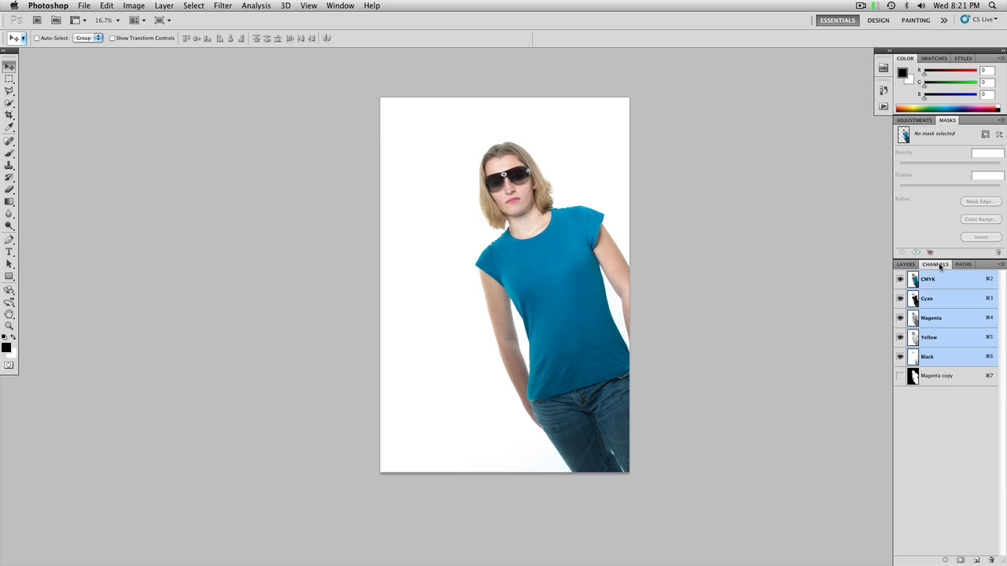
left_click(942, 303)
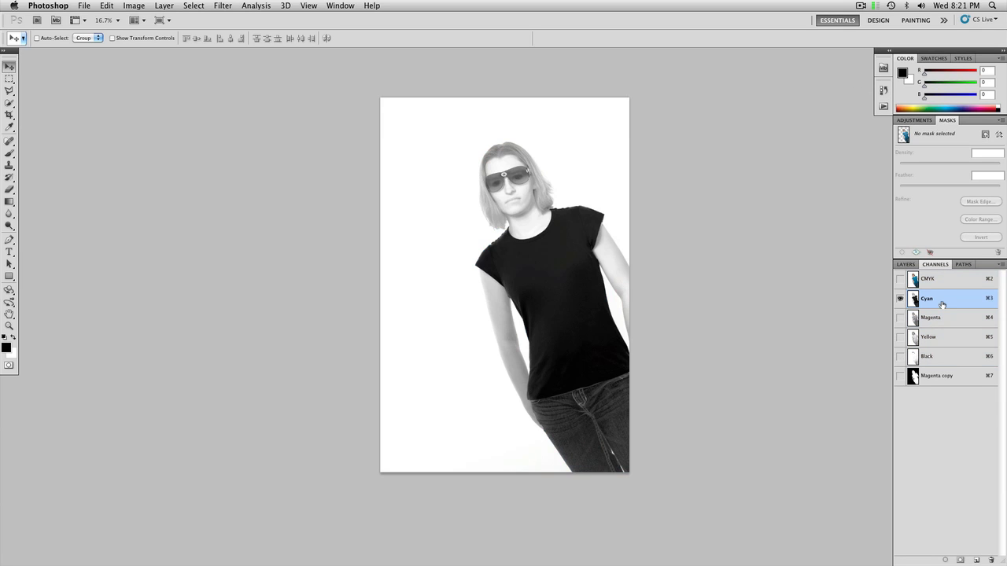
left_click(942, 317)
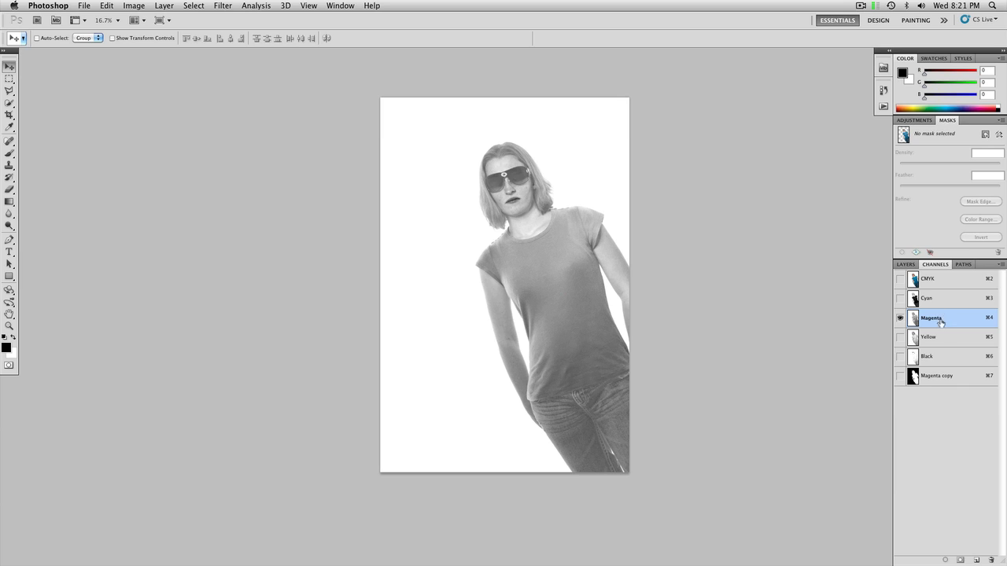
left_click(940, 341)
left_click(942, 322)
left_click(956, 302)
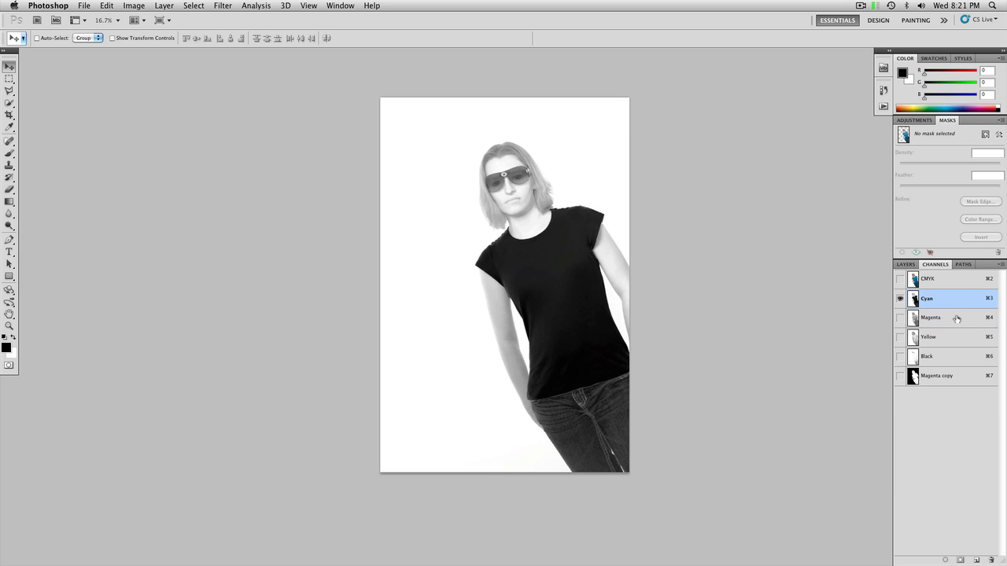
- Duplicate the Magenta channel and delete the older Magenta copy channel left by the action
left_click(956, 318)
left_click_drag(957, 320, 975, 560)
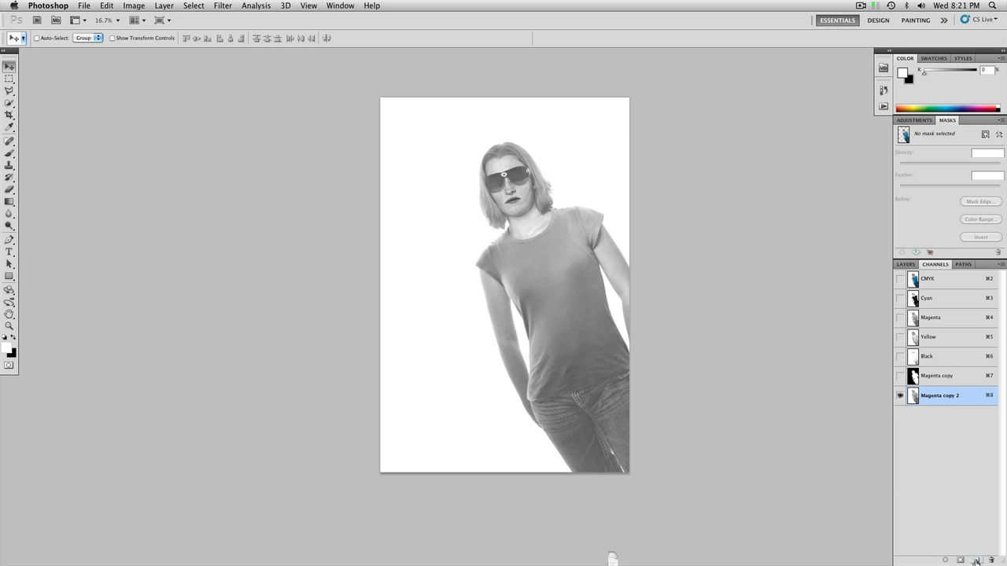
left_click(966, 376)
left_click_drag(966, 377, 989, 560)
left_click(941, 377)
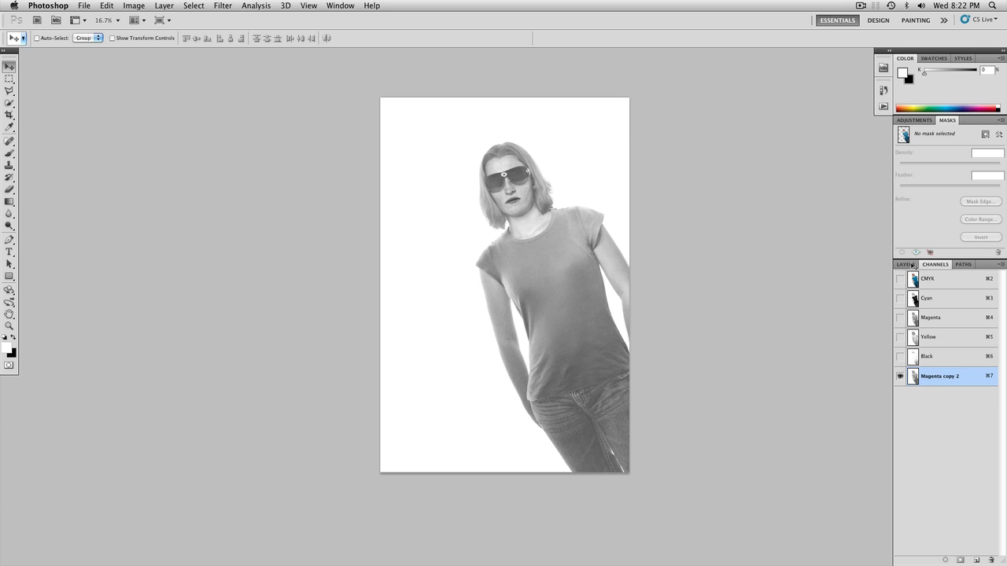
- Convert the image to RGB color mode without flattening its layers
left_click(140, 6)
mouse_move(145, 18)
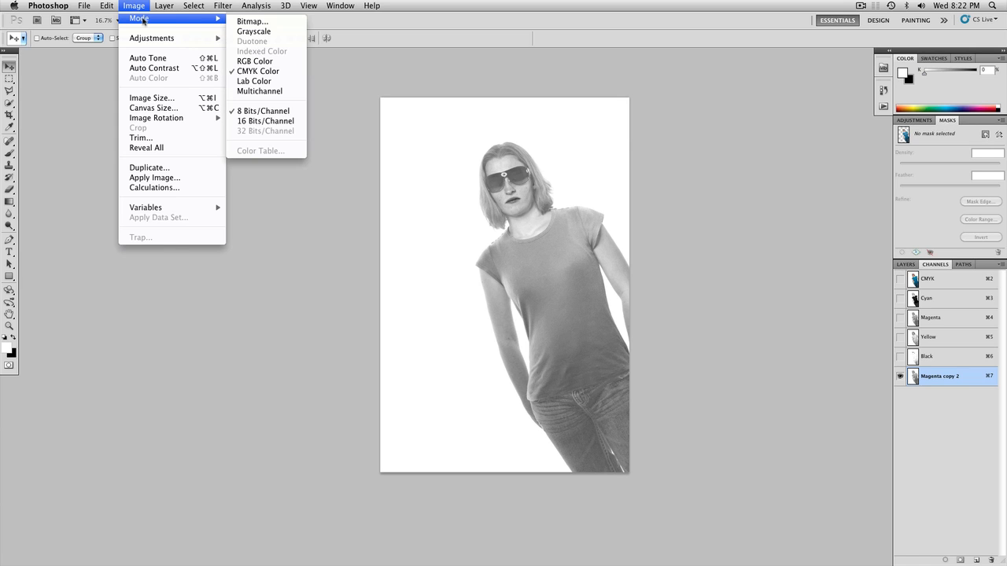
left_click(269, 63)
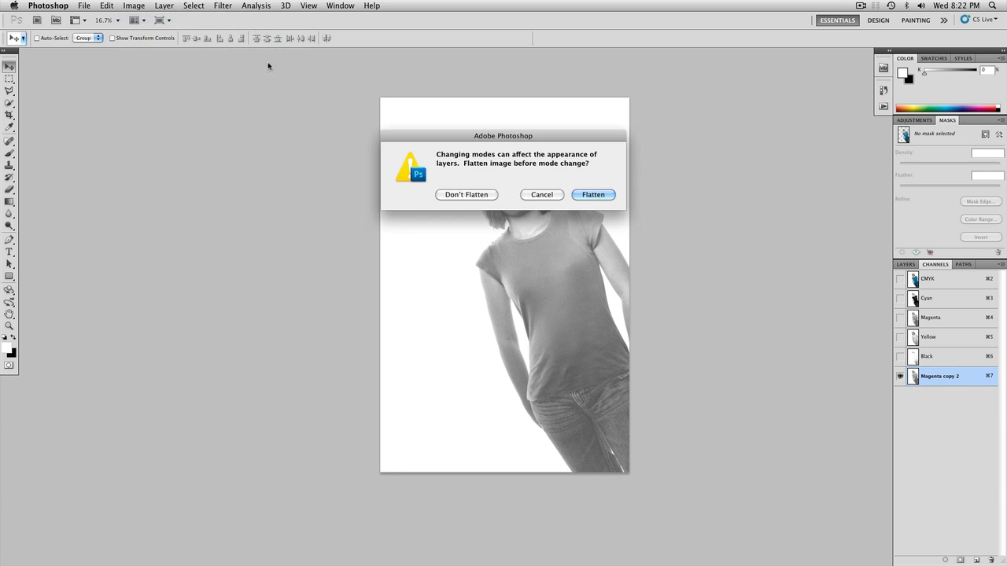
left_click(466, 194)
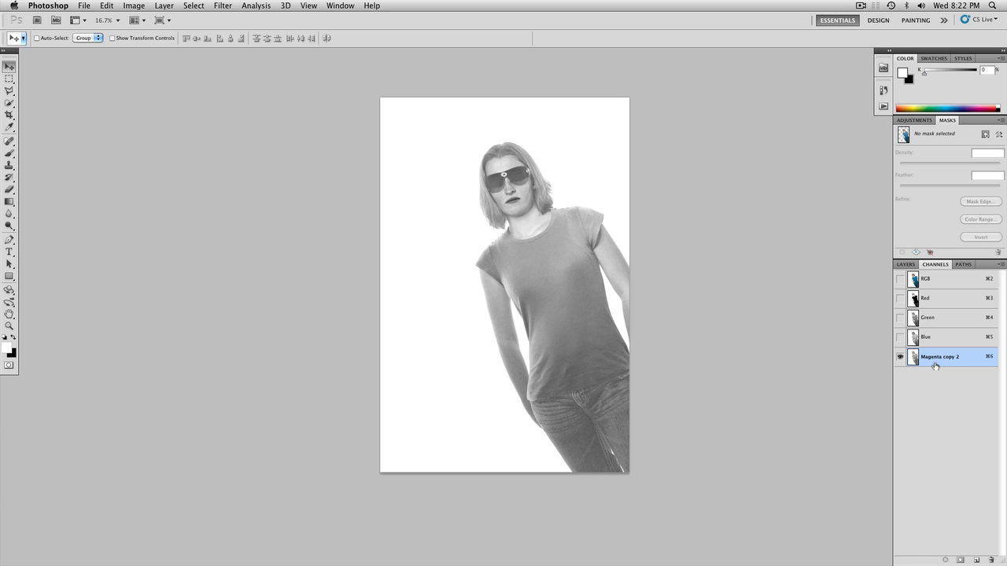
- Fill the duplicated magenta channel with Black in Overlay mode at 100% opacity
key("shift+BackSpace")
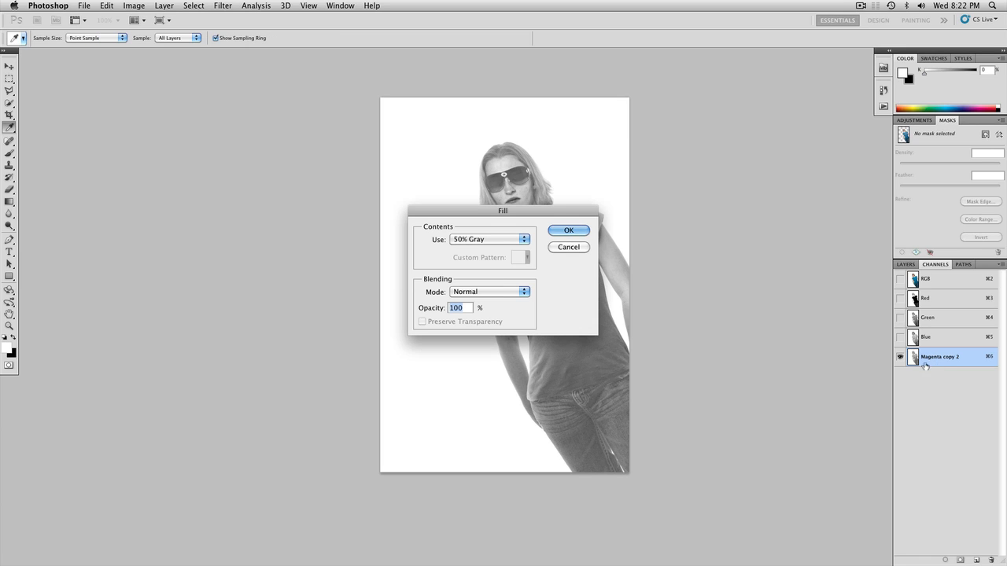
left_click(469, 239)
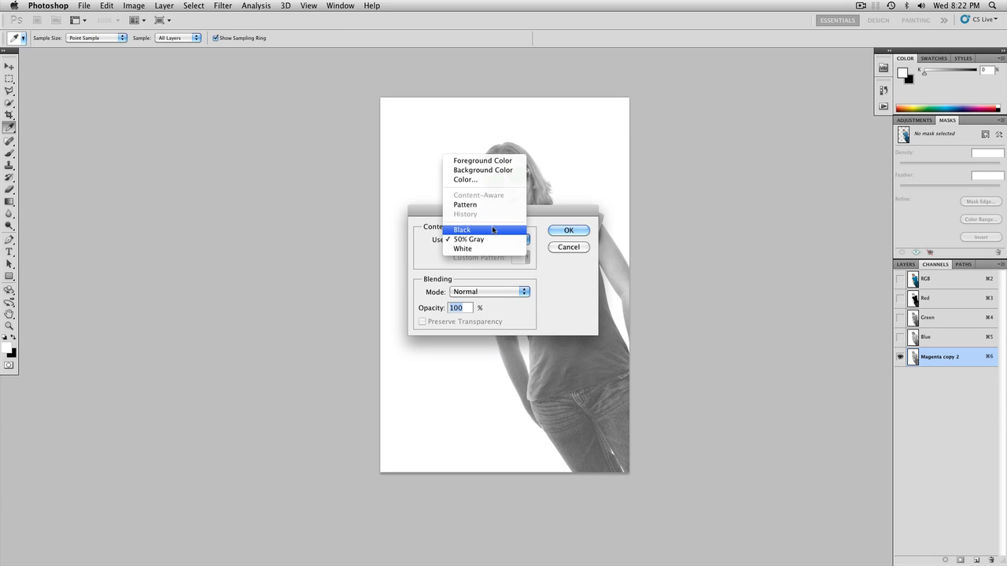
left_click(492, 230)
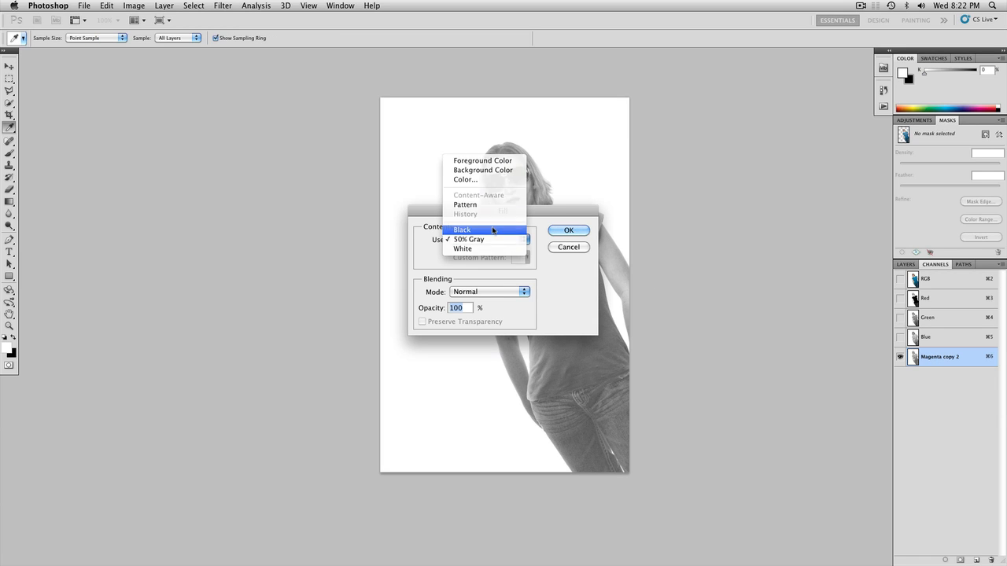
left_click(485, 292)
left_click(494, 443)
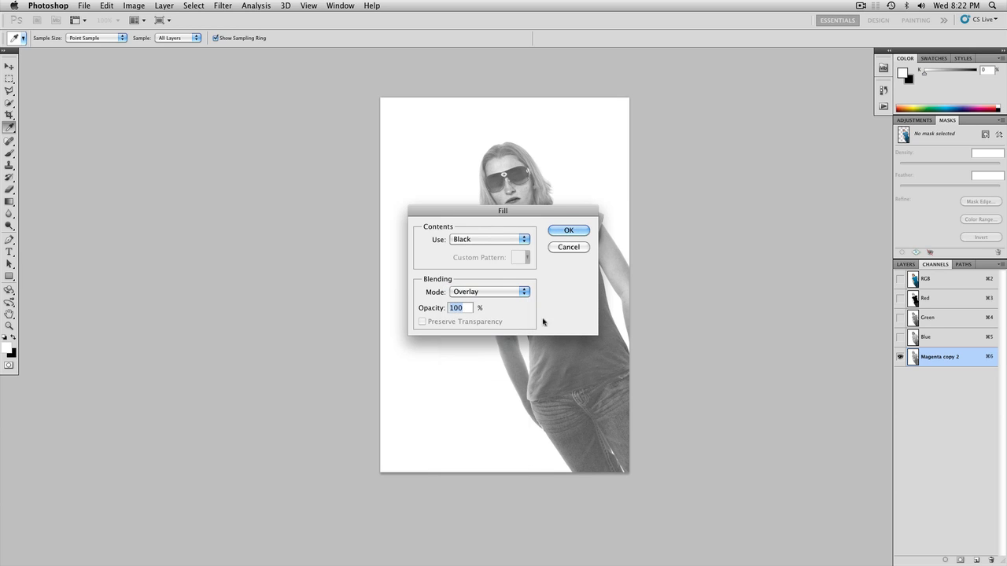
left_click(568, 230)
key("v")
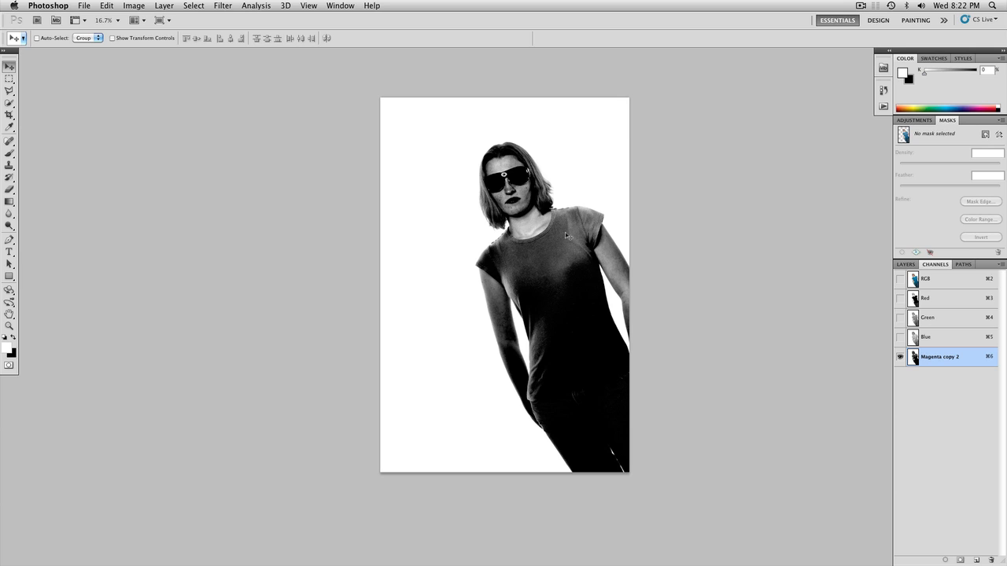
- Repeat the Black Overlay fill at 100% opacity two more times on the duplicated magenta channel
key("shift+BackSpace")
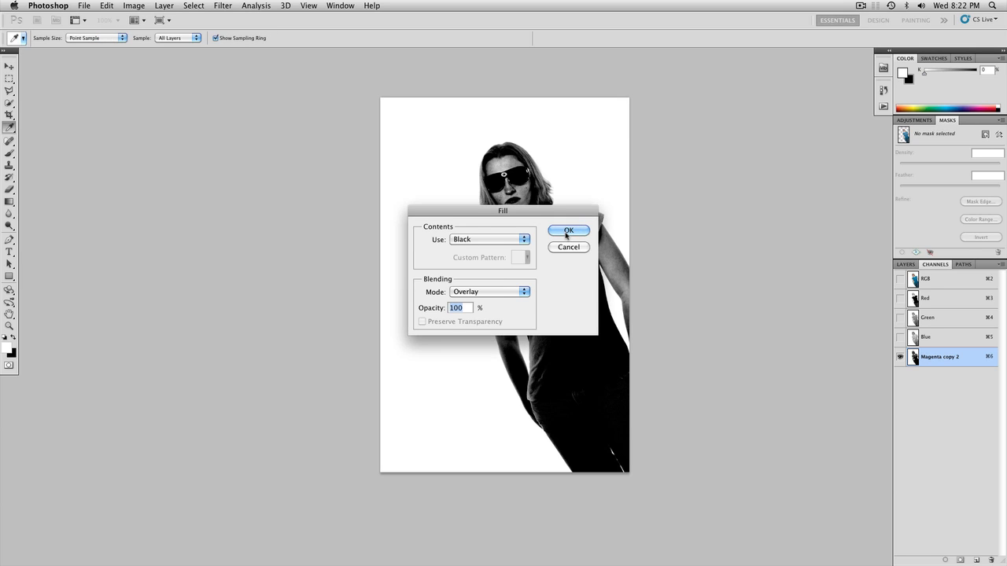
left_click(568, 230)
key("v")
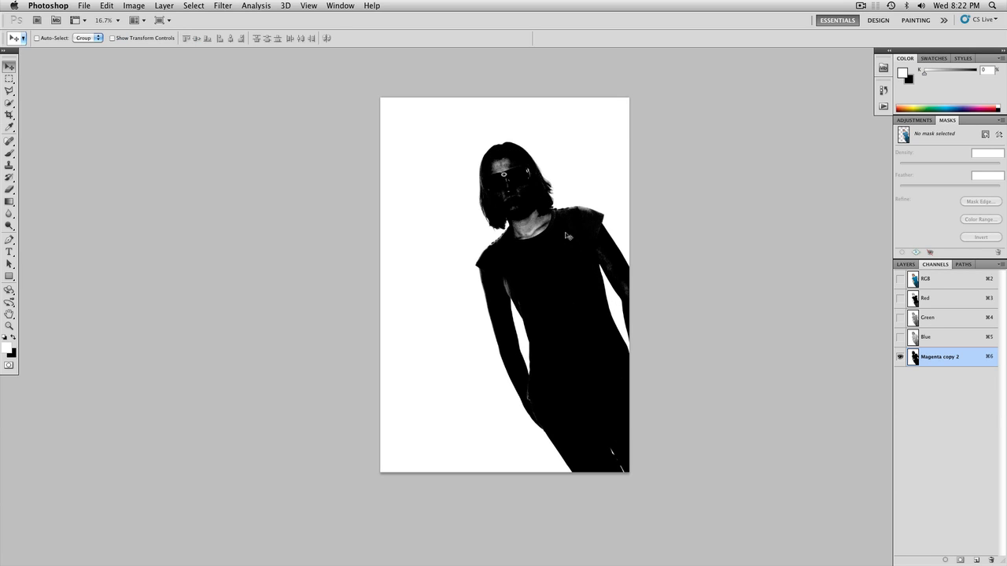
key("shift+BackSpace")
left_click(568, 228)
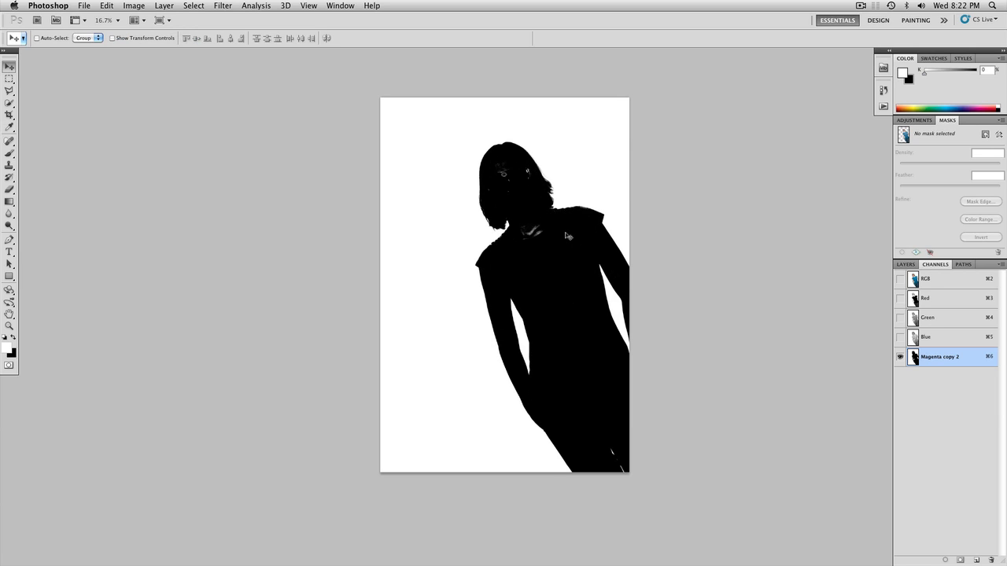
- Fill the duplicated magenta channel with White in Overlay mode at 100% opacity
key("shift+BackSpace")
left_click(498, 237)
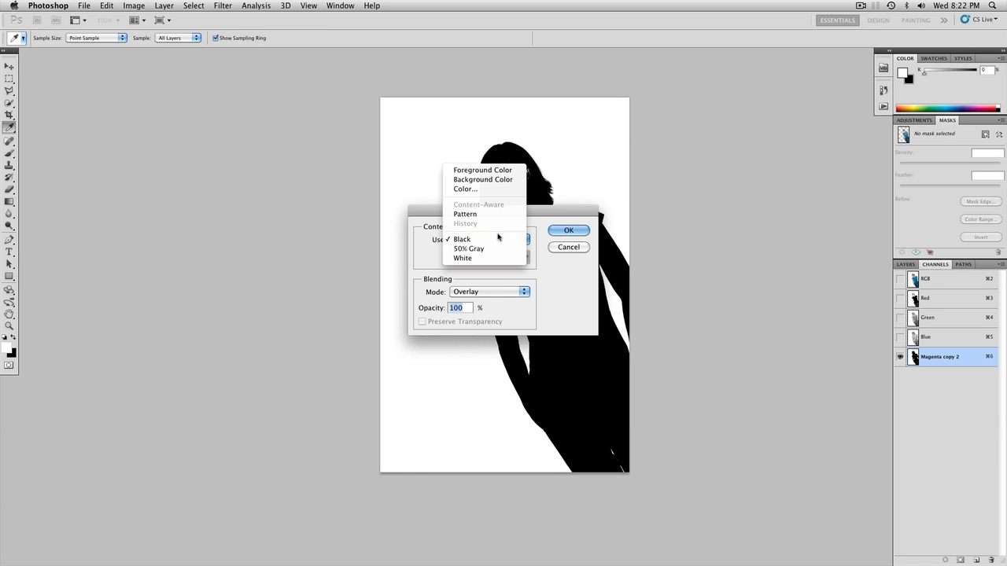
left_click(463, 258)
left_click(568, 230)
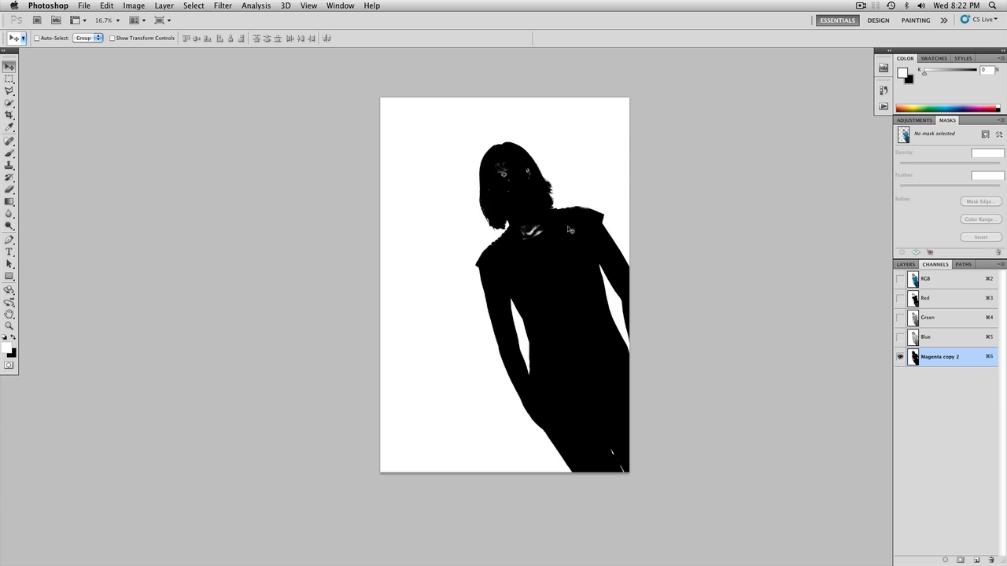
- Switch the fill contents back to Black and apply another 100% Overlay fill to the duplicated magenta channel
key("shift+BackSpace")
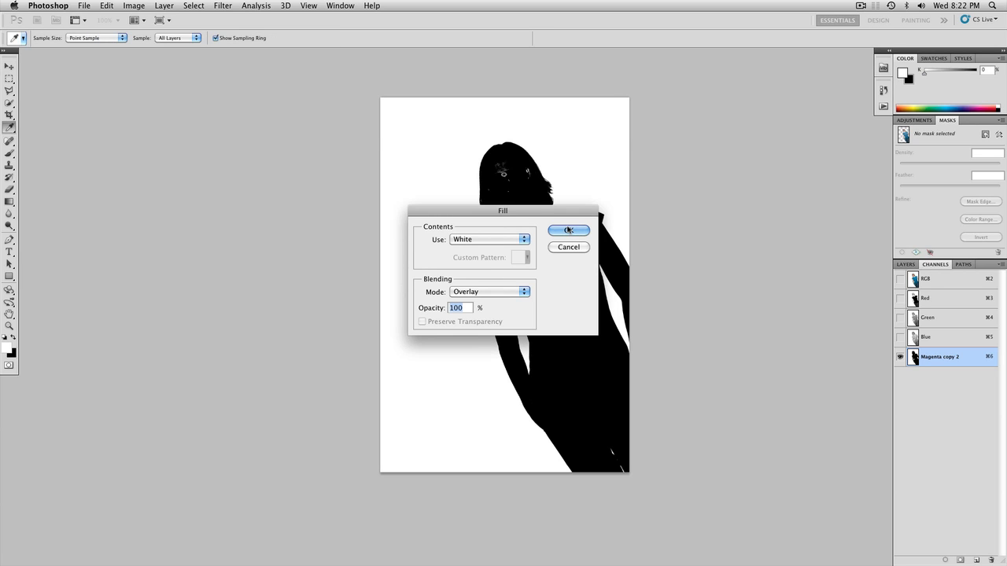
left_click(490, 240)
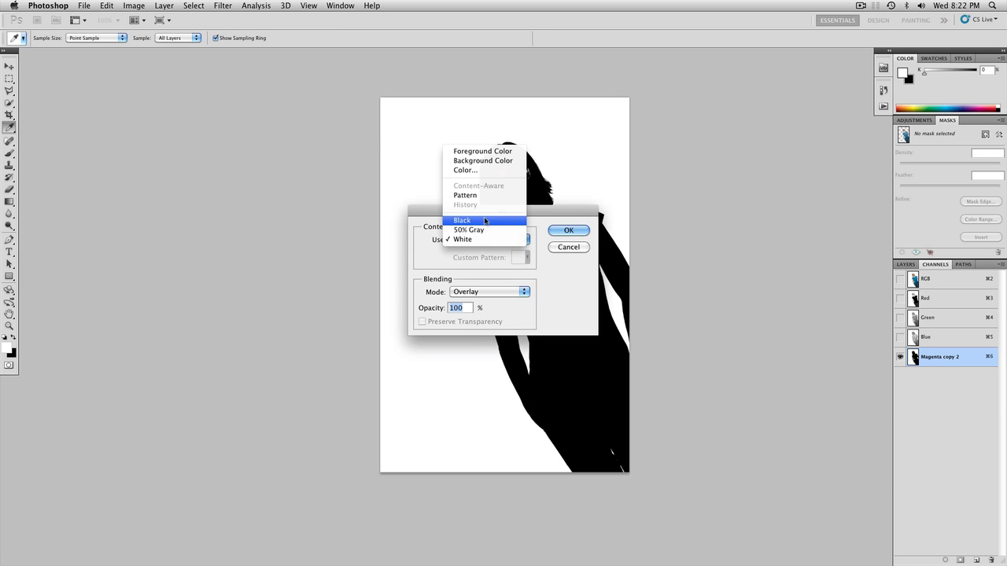
left_click(463, 221)
left_click(568, 230)
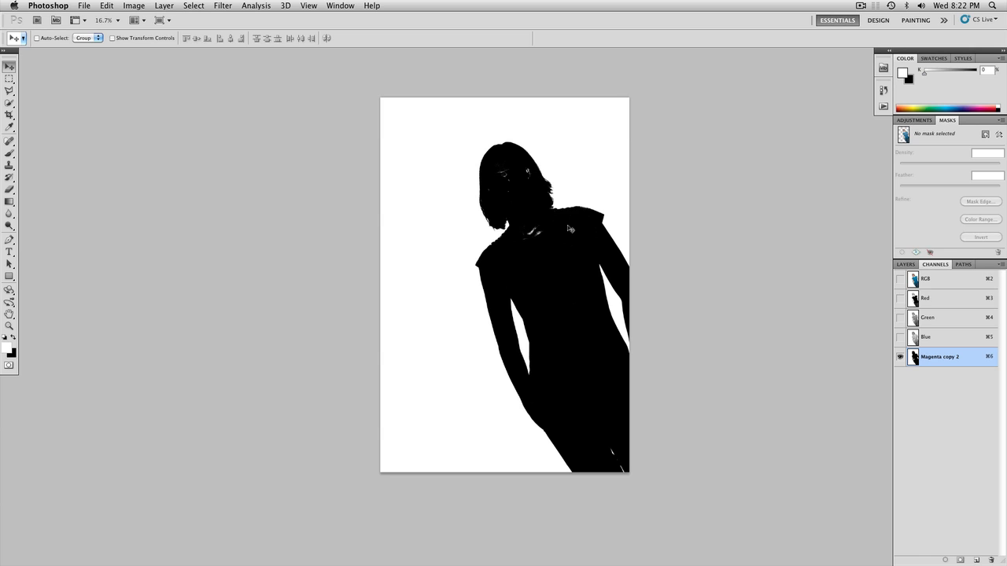
- Choose the Brush tool and set its blending mode to Normal
key("super+equal")
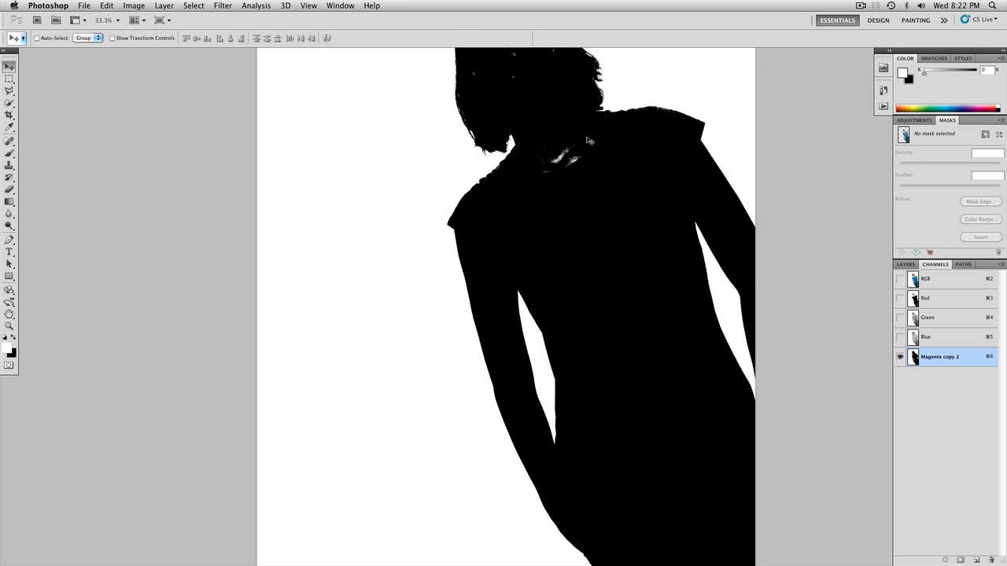
mouse_move(561, 162)
left_mouse_down()
mouse_move(542, 177)
mouse_move(574, 146)
left_mouse_up()
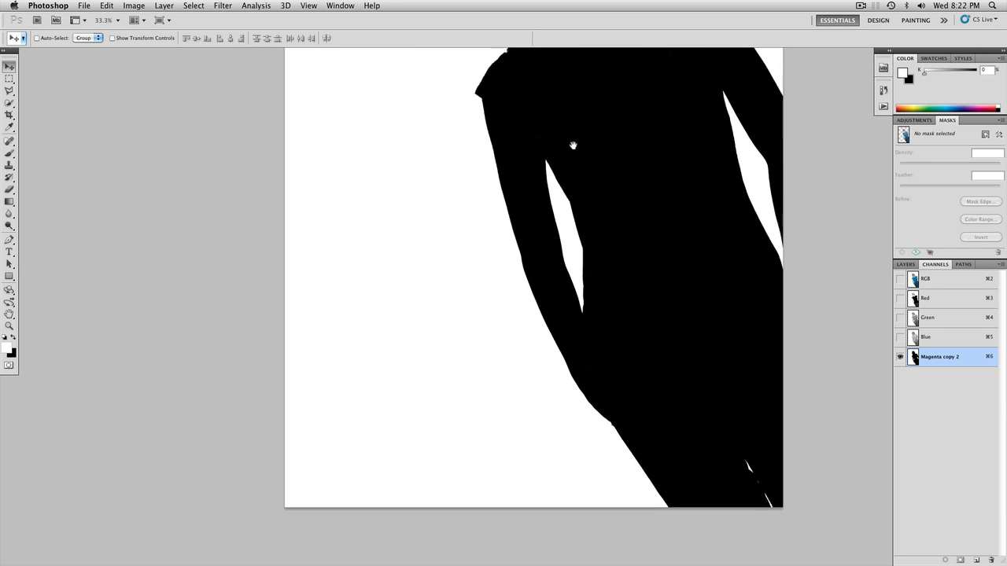
left_click_drag(575, 216, 596, 314)
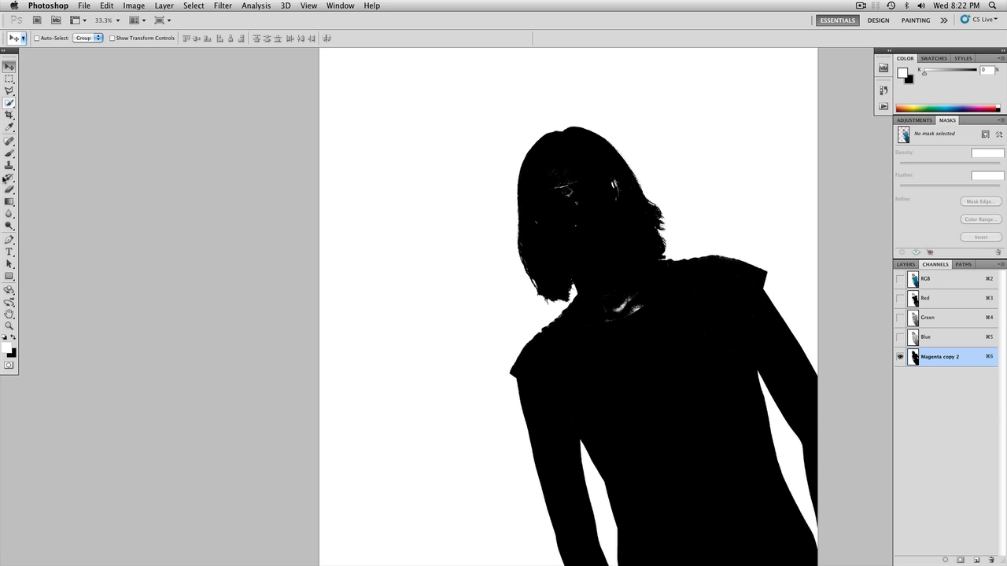
left_click(9, 154)
left_click(120, 36)
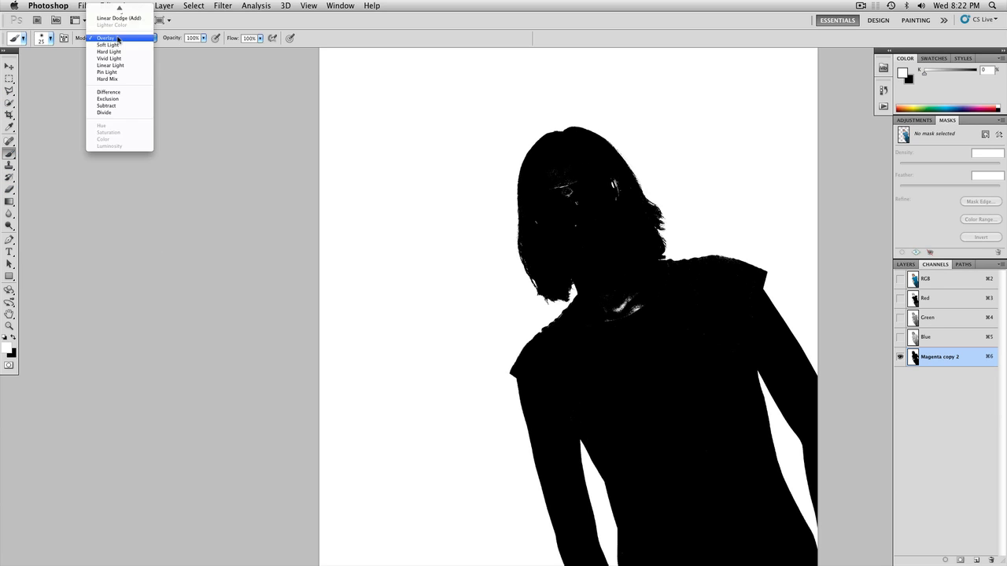
left_click(127, 12)
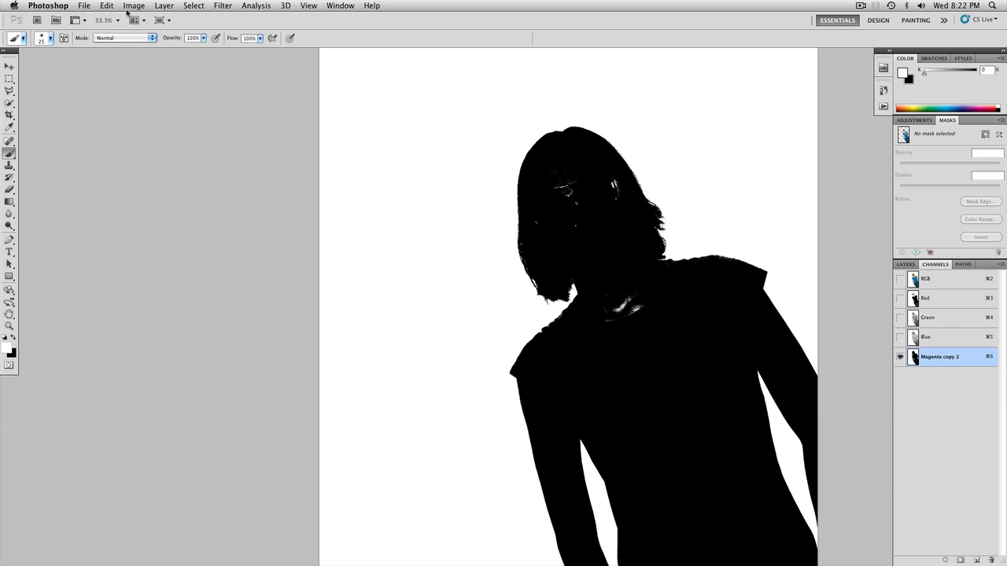
- Paint over the light specks in the face and neck of the silhouette with black, using a 150 px brush
left_click(12, 338)
key("bracketright")
key("bracketright")
key("bracketright")
key("bracketright")
key("bracketright")
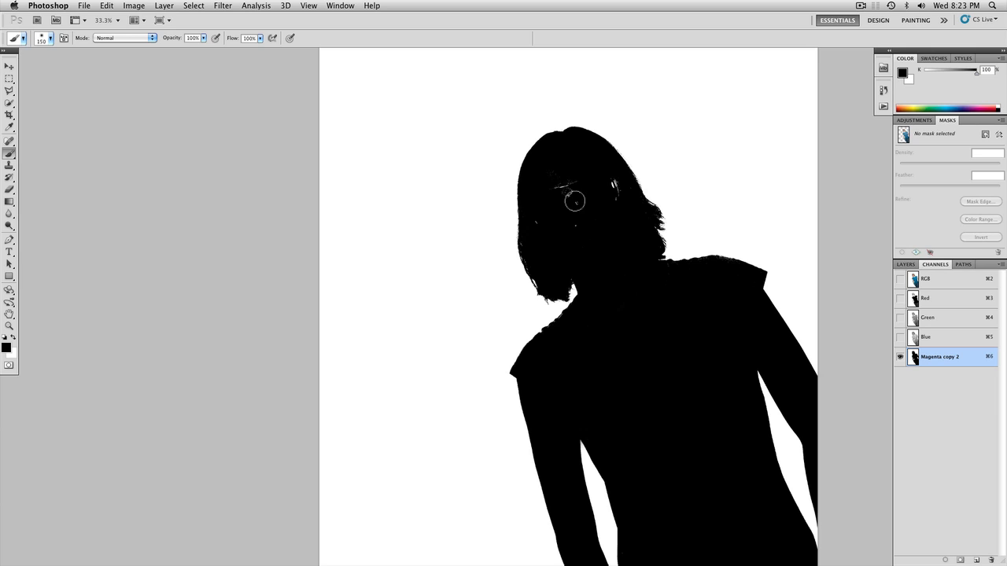
mouse_move(573, 197)
left_mouse_down()
mouse_move(553, 191)
mouse_move(543, 222)
mouse_move(619, 189)
left_mouse_up()
mouse_move(652, 286)
left_mouse_down()
mouse_move(601, 182)
mouse_move(647, 349)
mouse_move(611, 288)
mouse_move(598, 301)
mouse_move(661, 323)
left_mouse_up()
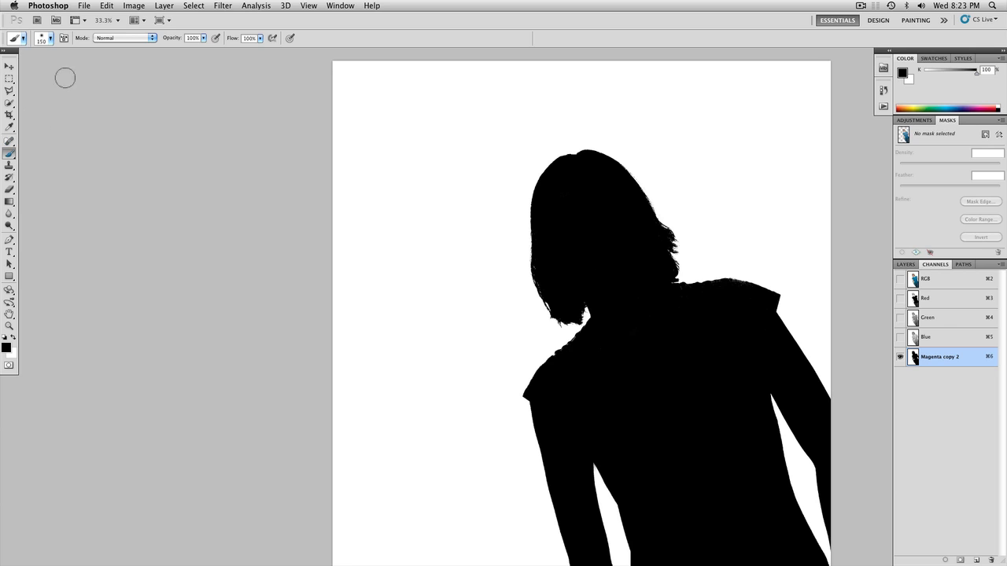
- Set the brush mode to Overlay and invert the duplicated magenta channel
left_click(112, 44)
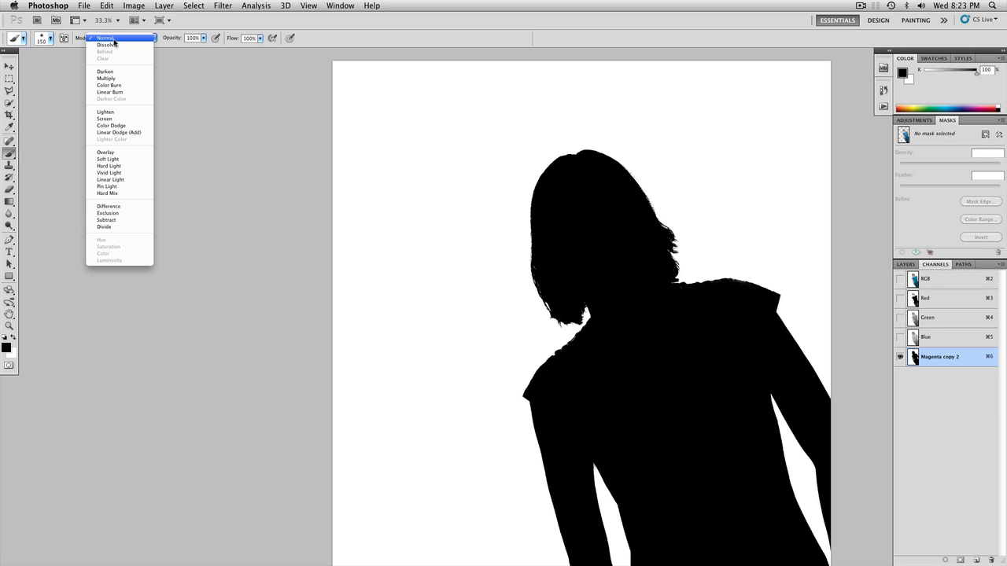
left_click(132, 157)
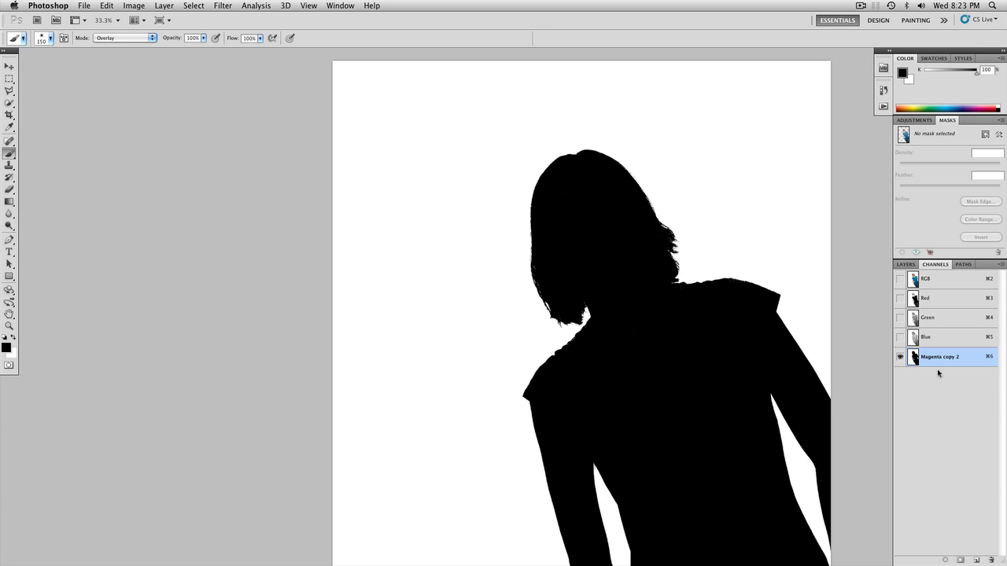
key("super+i")
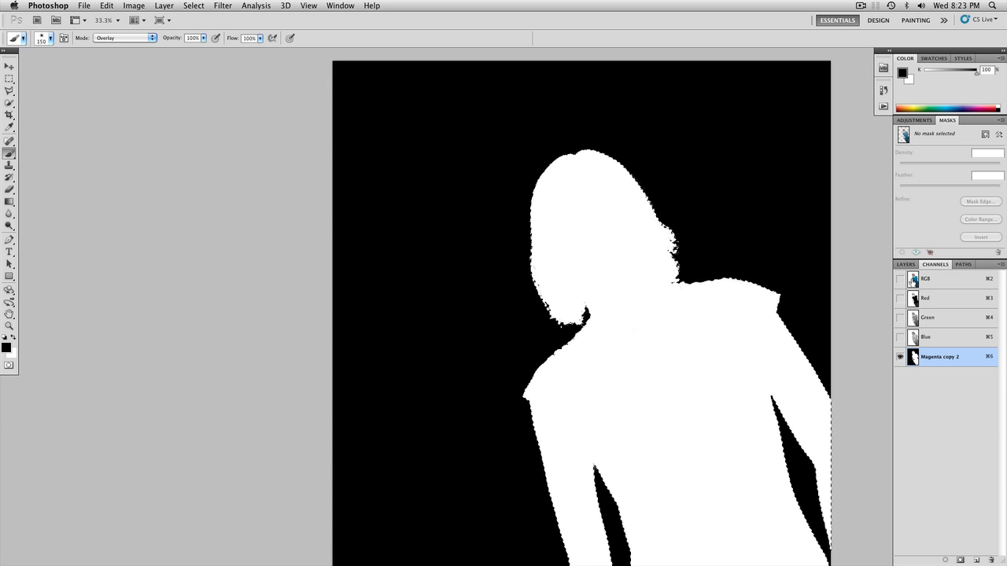
- With the inverted channel loaded as a selection, return to the RGB composite and hide the Trans Layer
left_click(932, 280)
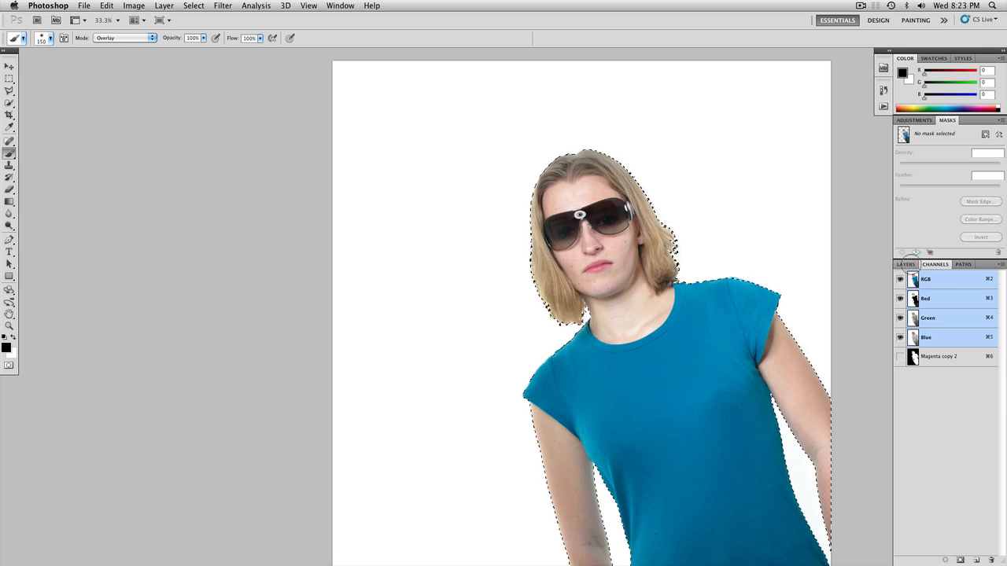
left_click(911, 264)
left_click(942, 333)
left_click(943, 311)
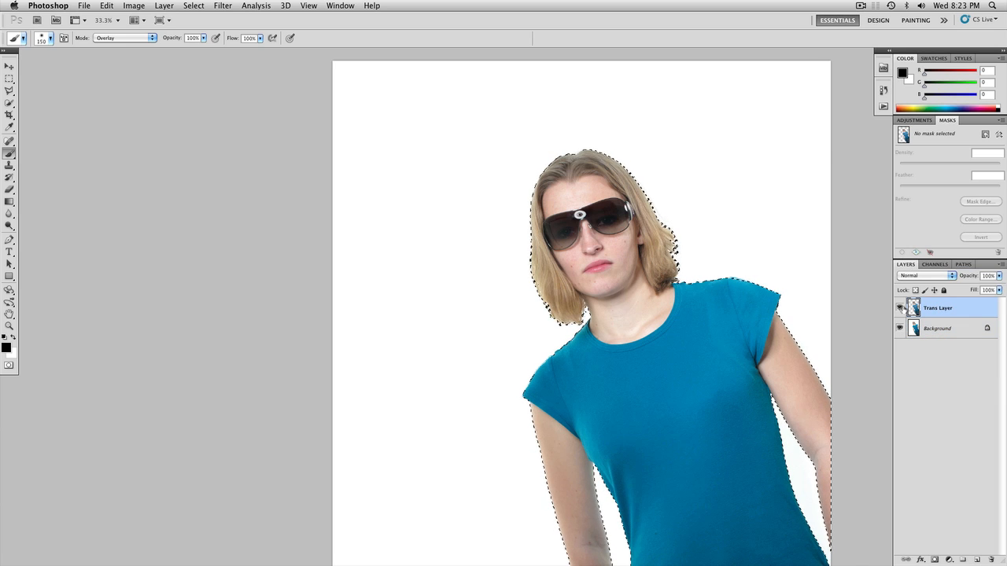
left_click(899, 309)
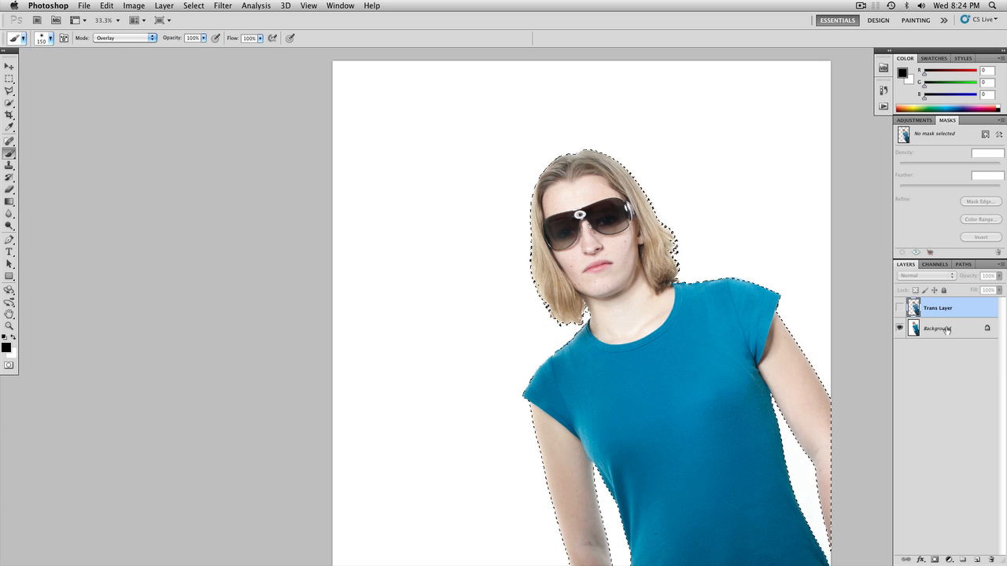
- Duplicate the Background layer, add a layer mask to the copy from the selection, and hide the original Background
left_click(942, 328)
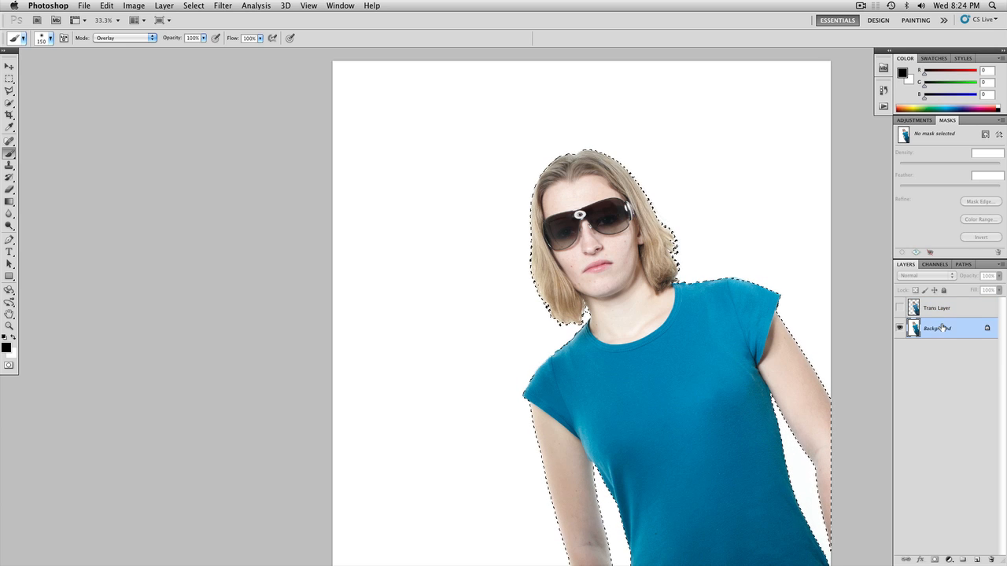
left_click_drag(950, 333, 976, 559)
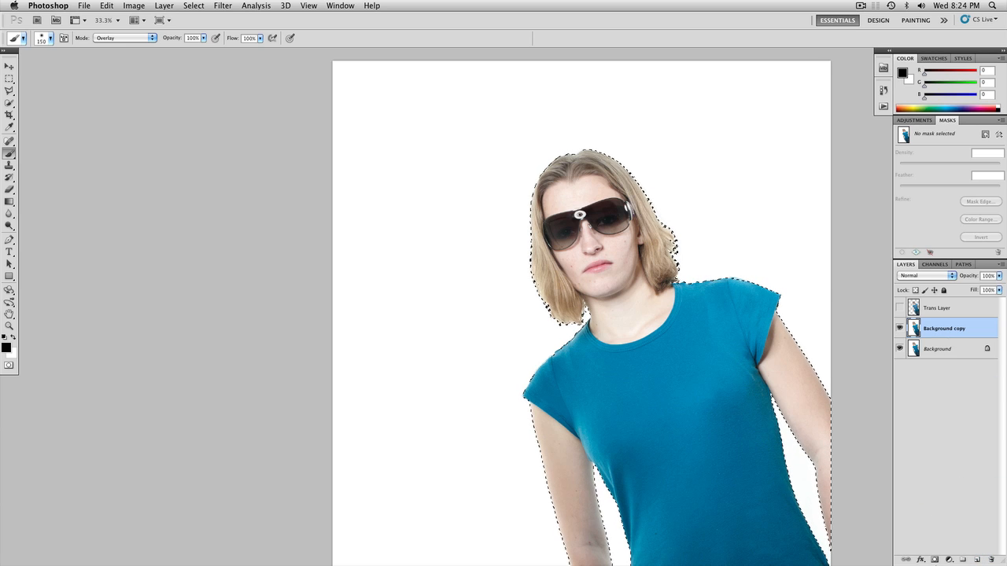
left_click(935, 559)
left_click(900, 348)
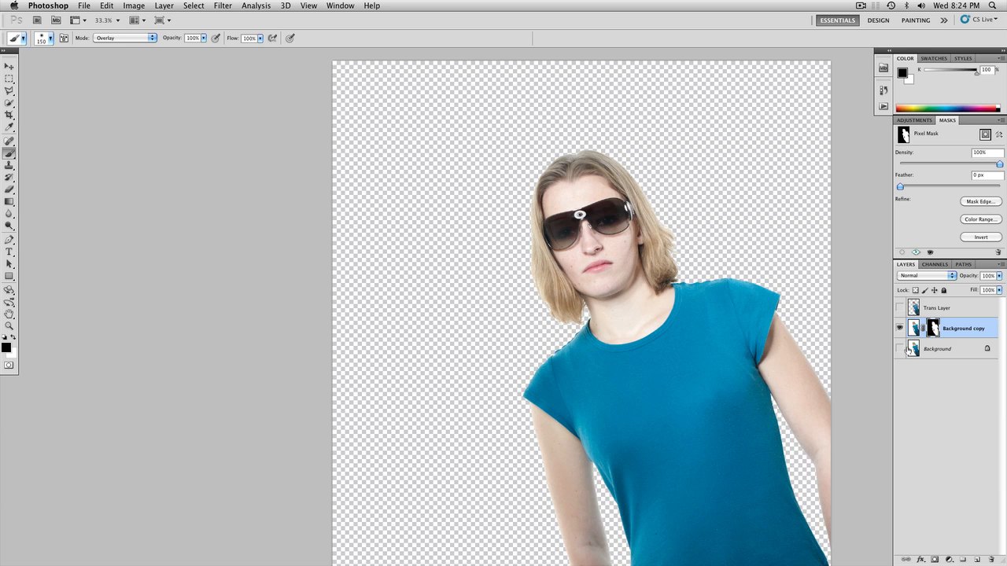
- Add a new layer directly above Background and fill it with 50% Gray
left_click(962, 351)
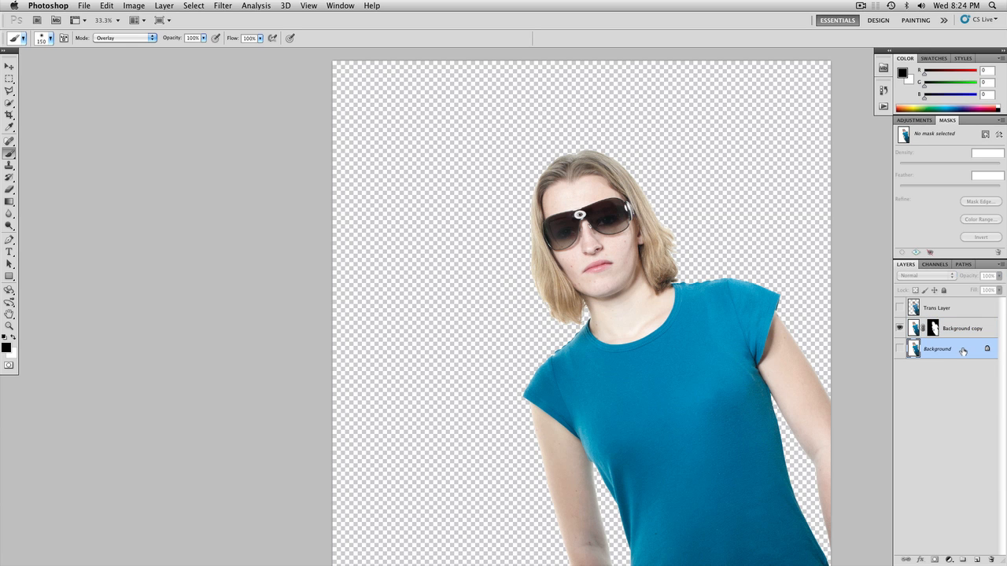
left_click(977, 559)
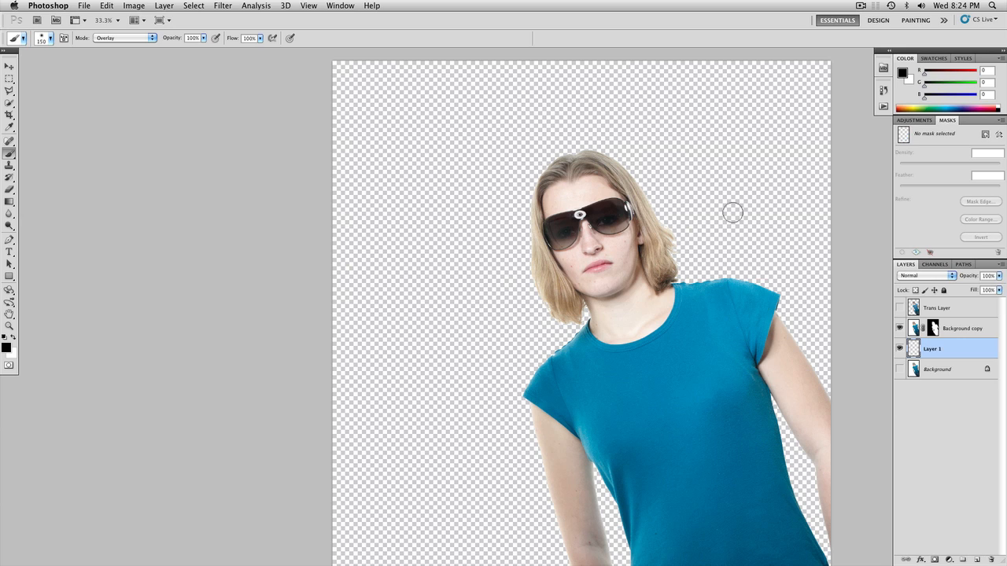
key("shift+F5")
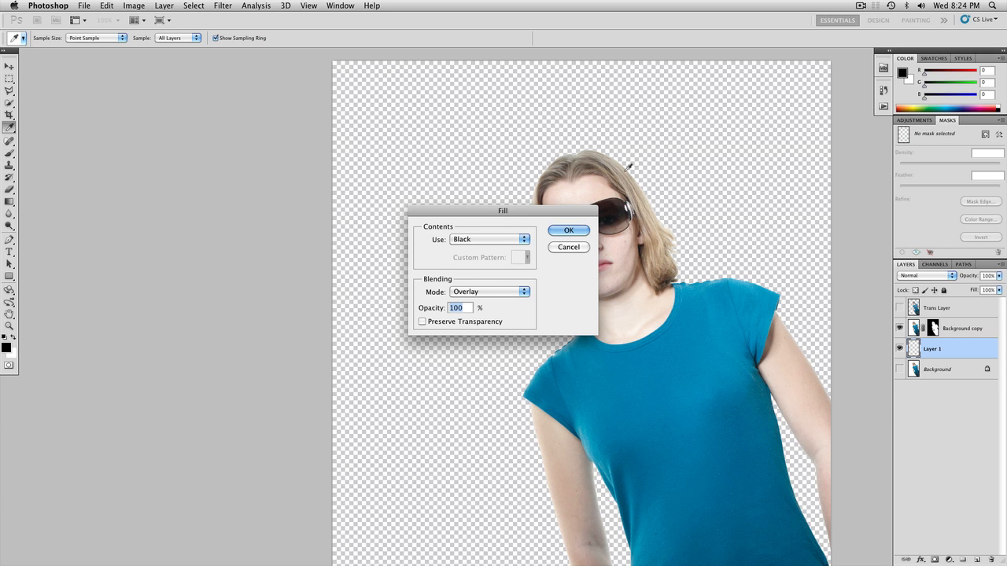
left_click(482, 240)
left_click(485, 248)
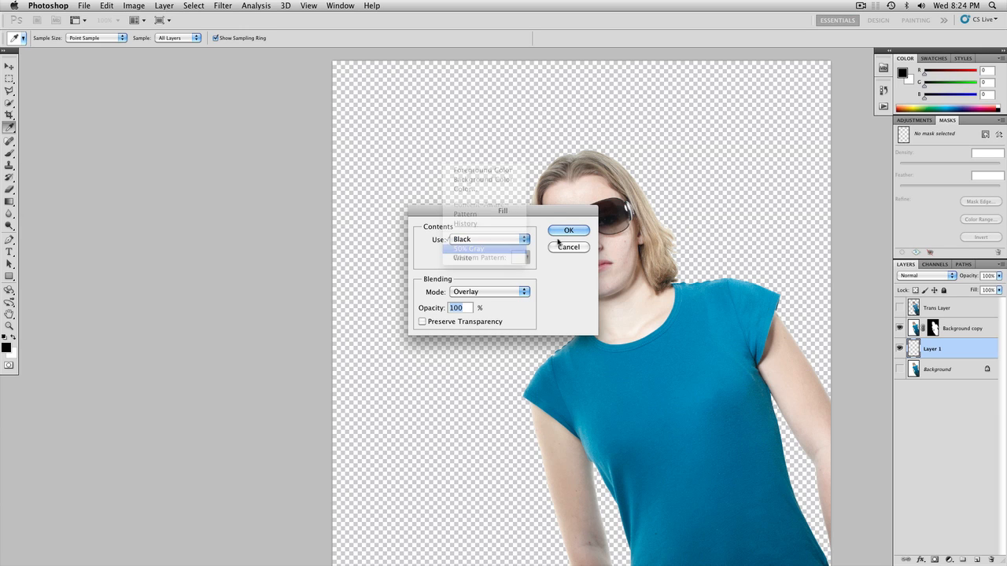
left_click(581, 229)
key("b")
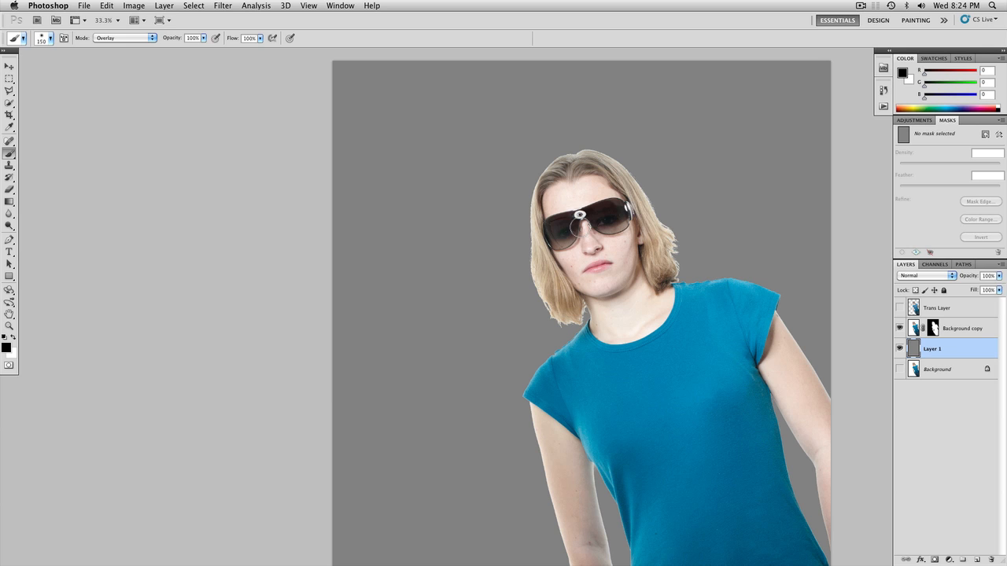
- Refine the Background copy mask with Smart Radius at 3.9 px, feather 0.2 px, contrast 2% and shift edge -2%
mouse_move(673, 244)
left_mouse_down()
mouse_move(571, 151)
mouse_move(572, 24)
mouse_move(590, 150)
mouse_move(590, 186)
mouse_move(573, 69)
mouse_move(586, 236)
mouse_move(579, 145)
mouse_move(592, 203)
left_mouse_up()
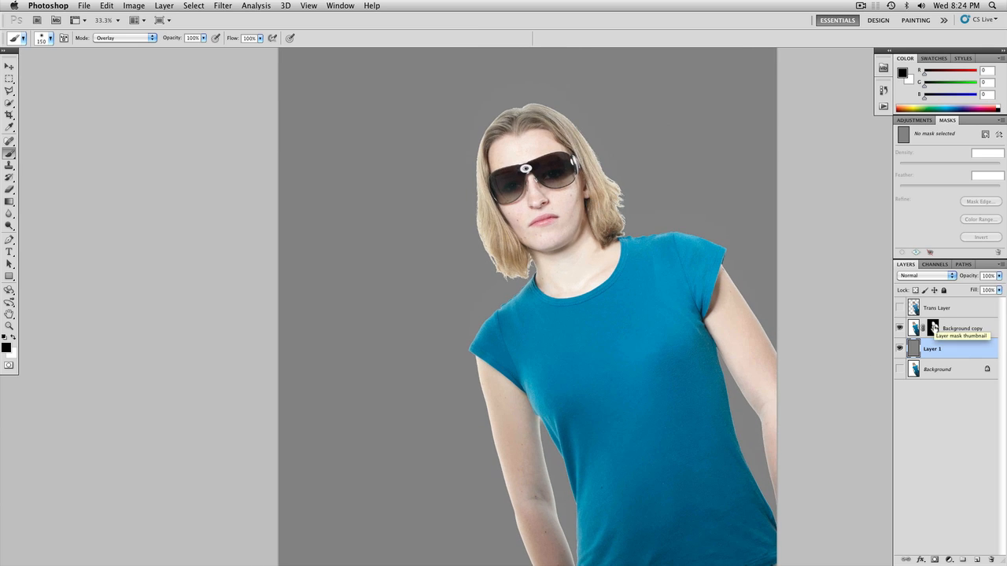
left_click(934, 328)
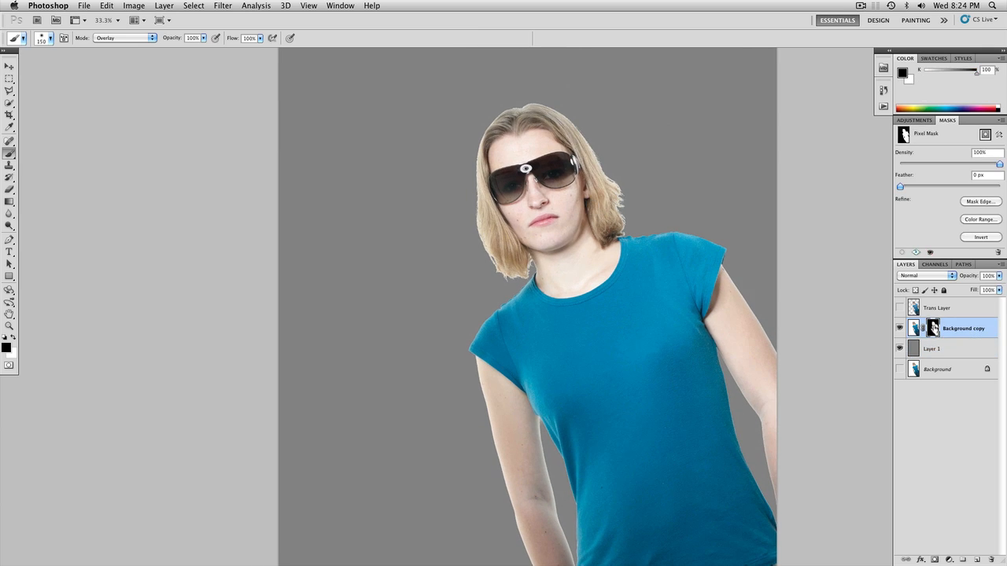
left_click(979, 202)
left_click_drag(868, 139, 898, 141)
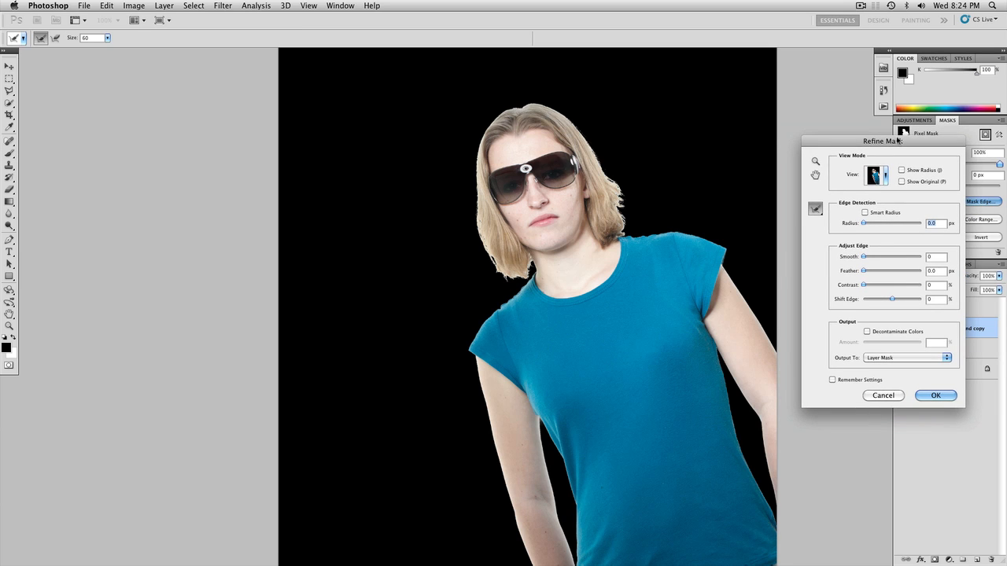
left_click(866, 213)
left_click_drag(864, 228, 877, 225)
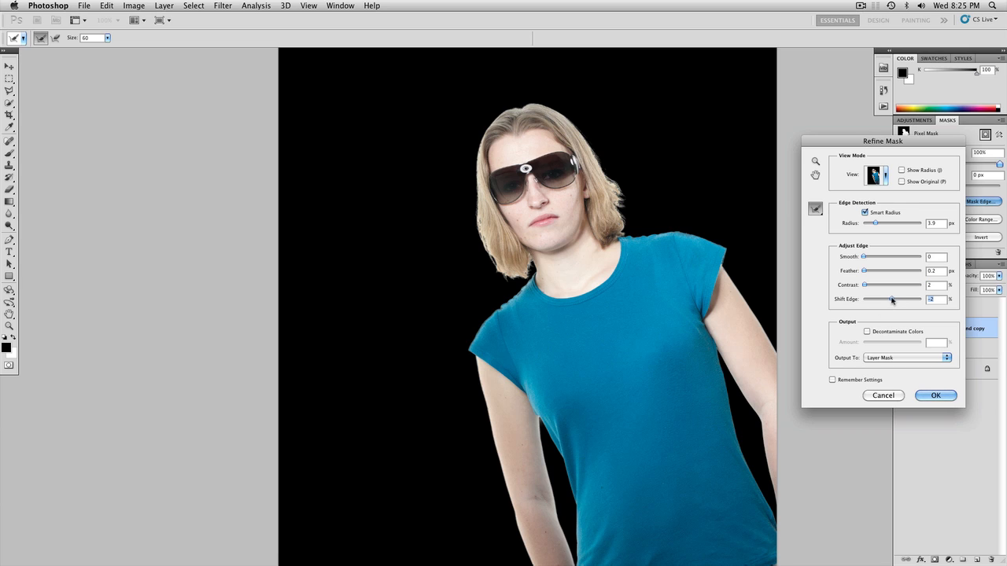
- Decontaminate colors at 50%, brush the refinement along the hair and shoulder edges, and output to a new layer with layer mask
left_click(868, 332)
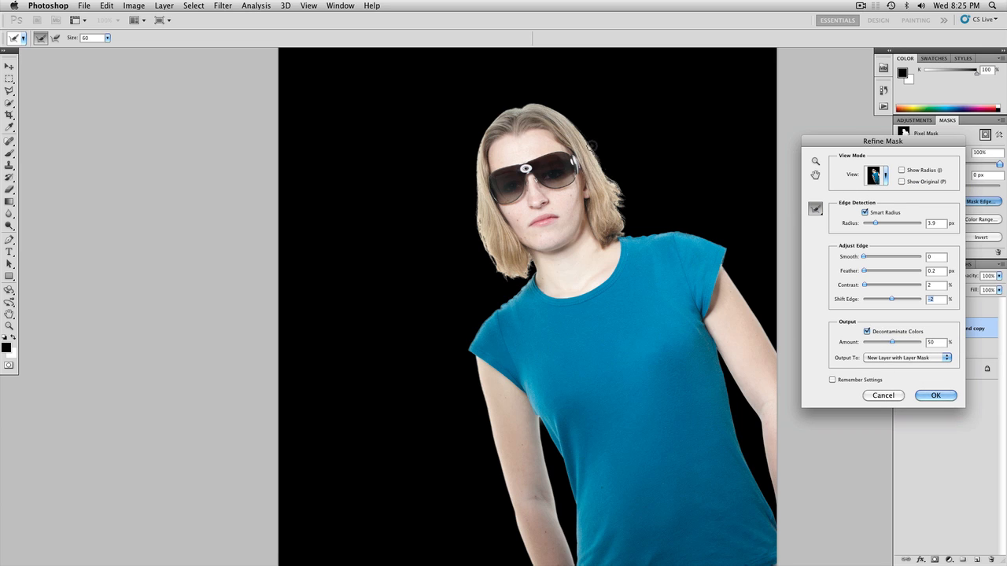
left_click_drag(591, 147, 623, 209)
left_click_drag(620, 234, 709, 238)
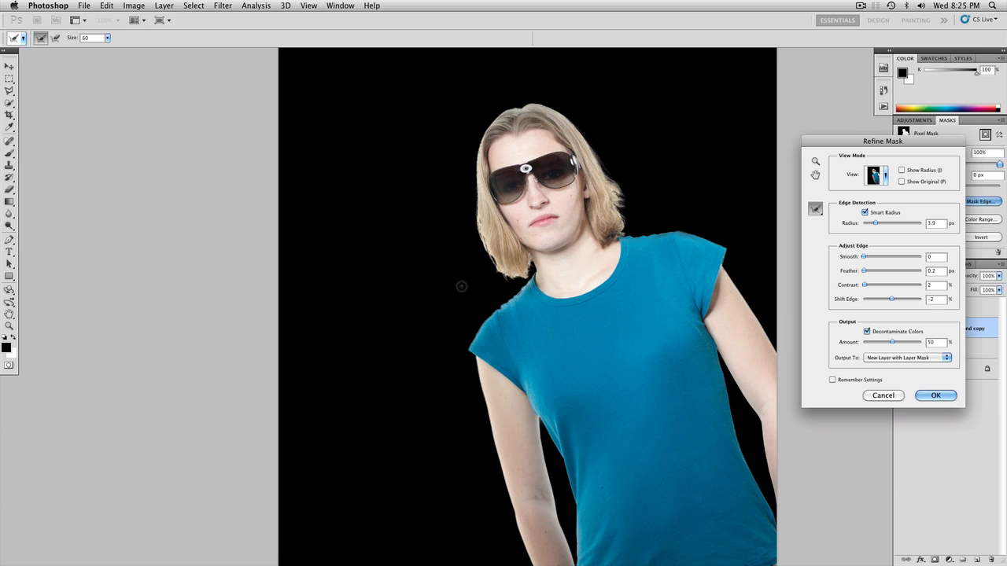
mouse_move(525, 290)
left_mouse_down()
mouse_move(484, 327)
mouse_move(526, 284)
mouse_move(519, 311)
mouse_move(479, 203)
left_mouse_up()
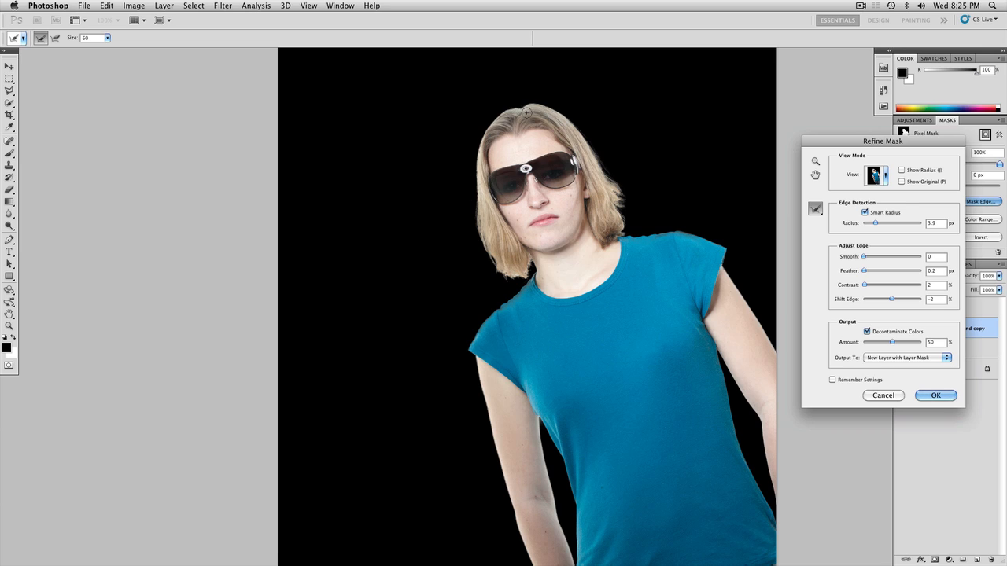
left_click_drag(568, 123, 599, 170)
left_click(943, 396)
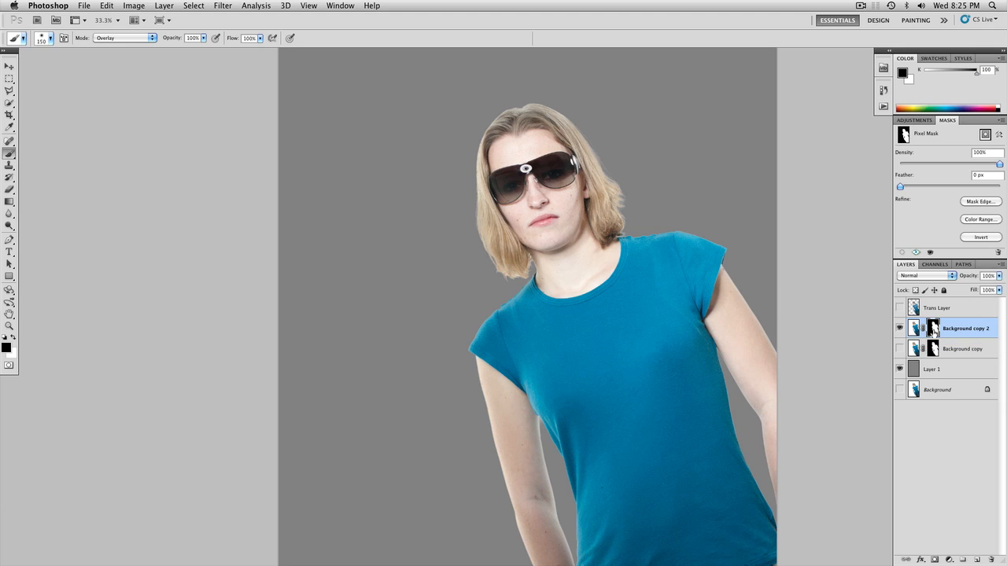
- Display the Background copy 2 mask alone and paint white in Overlay mode over the gray edges of both shoulders
left_click(933, 329, "alt")
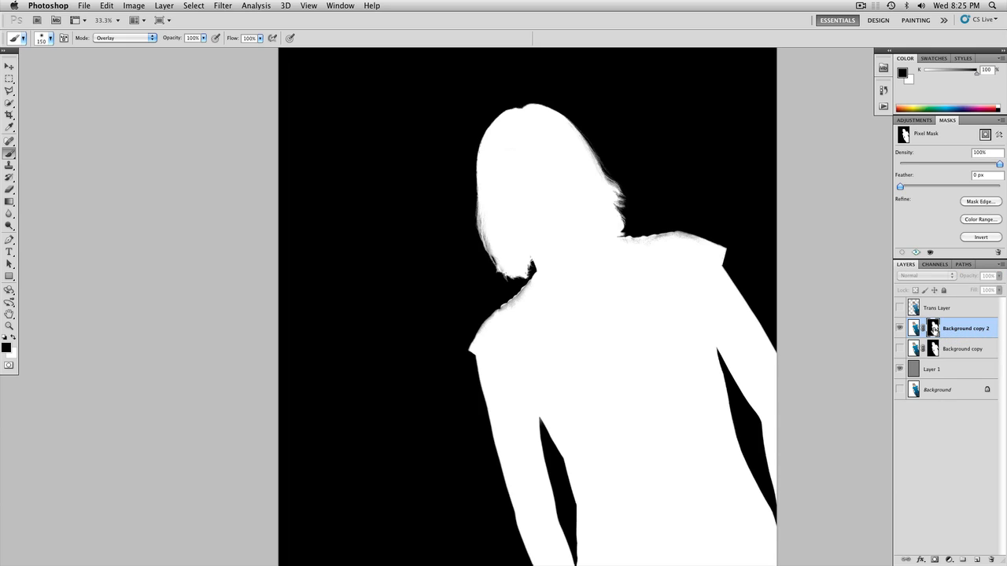
key("super+plus")
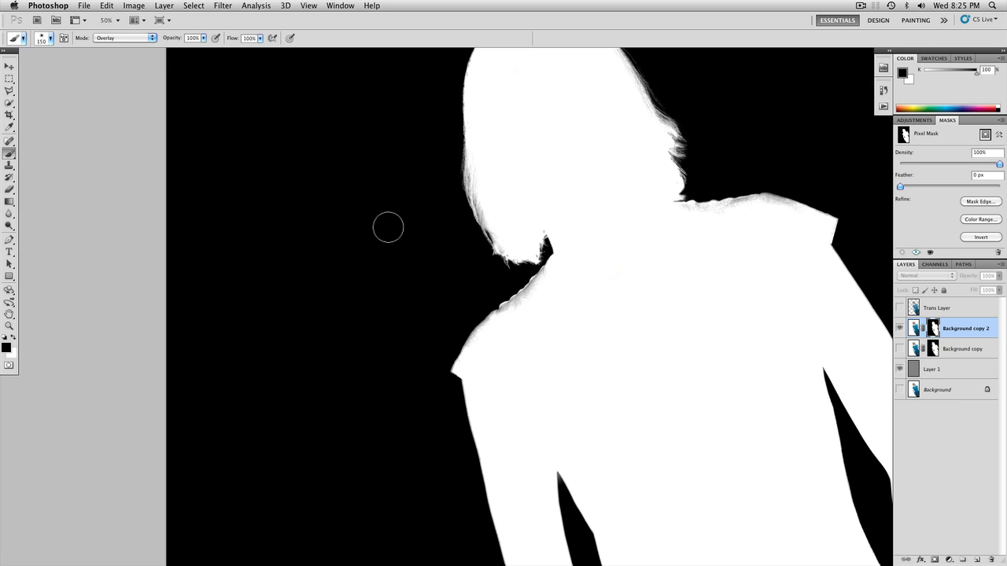
key("x")
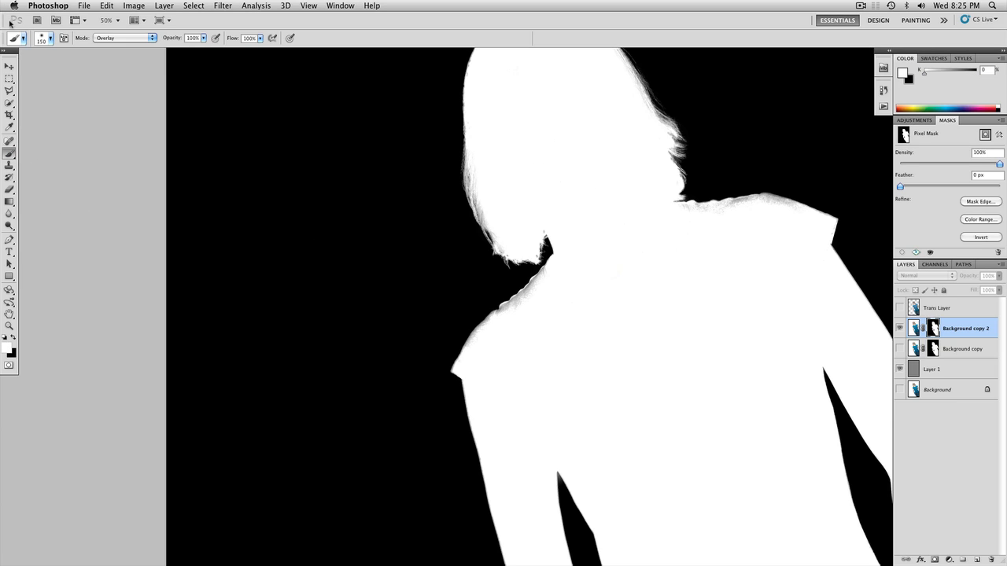
left_click_drag(490, 288, 517, 236)
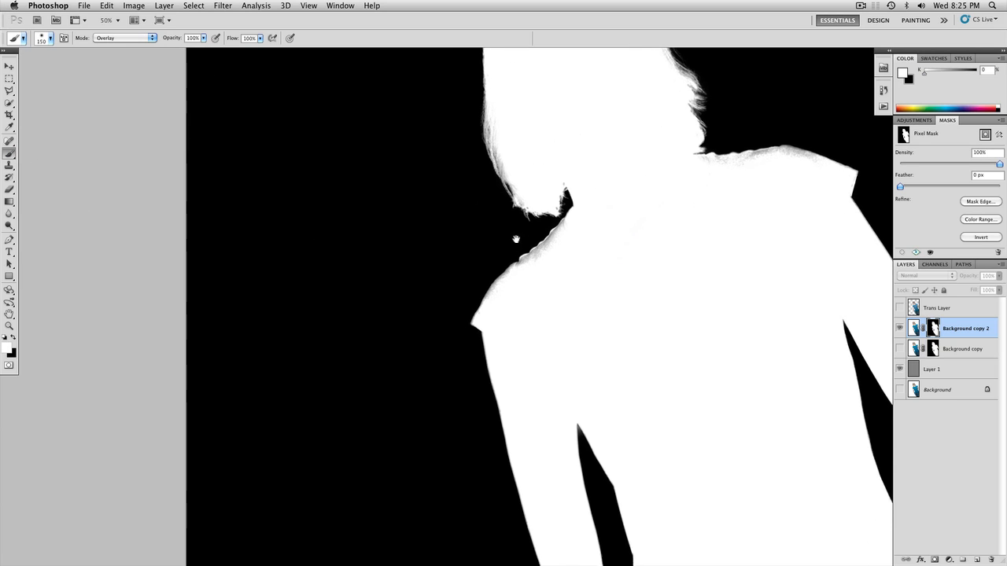
mouse_move(580, 228)
left_mouse_down()
mouse_move(492, 310)
mouse_move(518, 289)
left_mouse_up()
left_click_drag(615, 226, 496, 315)
mouse_move(582, 277)
left_mouse_down()
mouse_move(657, 258)
mouse_move(630, 254)
mouse_move(676, 271)
mouse_move(652, 252)
mouse_move(683, 255)
left_mouse_up()
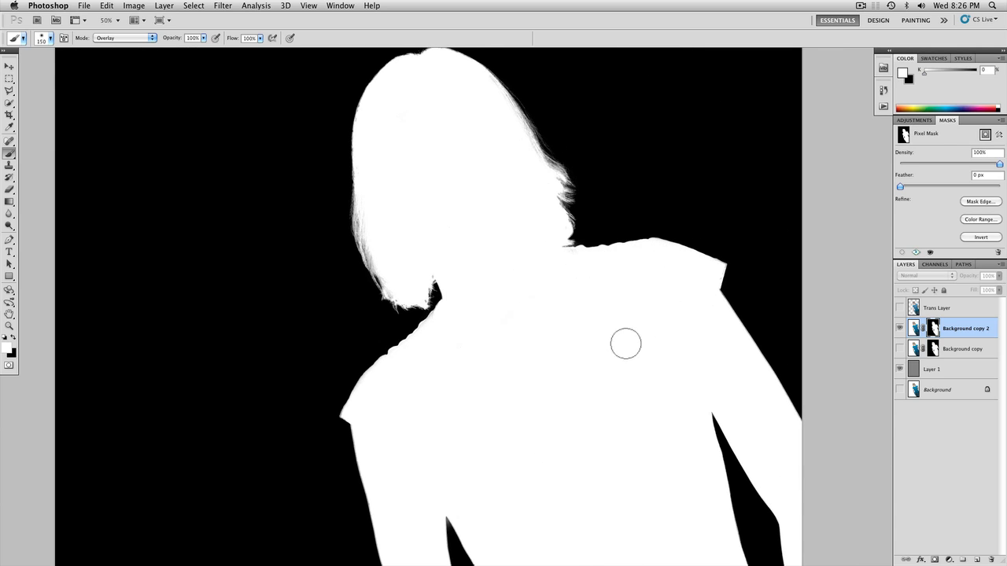
- Switch from the mask-only view of Background copy 2 back to the image at the lower jeans area
left_click_drag(599, 348, 617, 132)
left_click_drag(593, 216, 590, 126)
left_click_drag(629, 290, 573, 166)
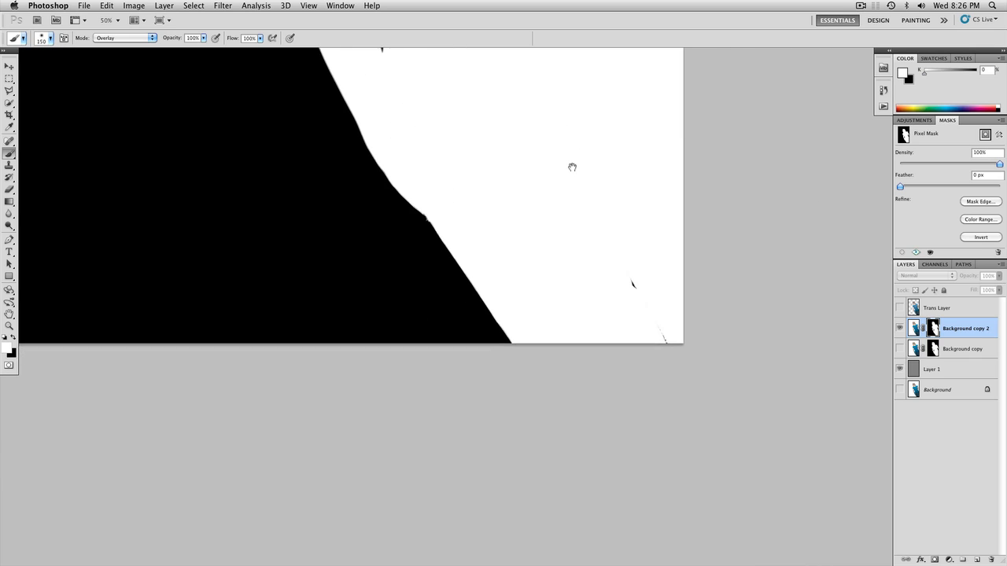
left_click_drag(601, 284, 587, 229)
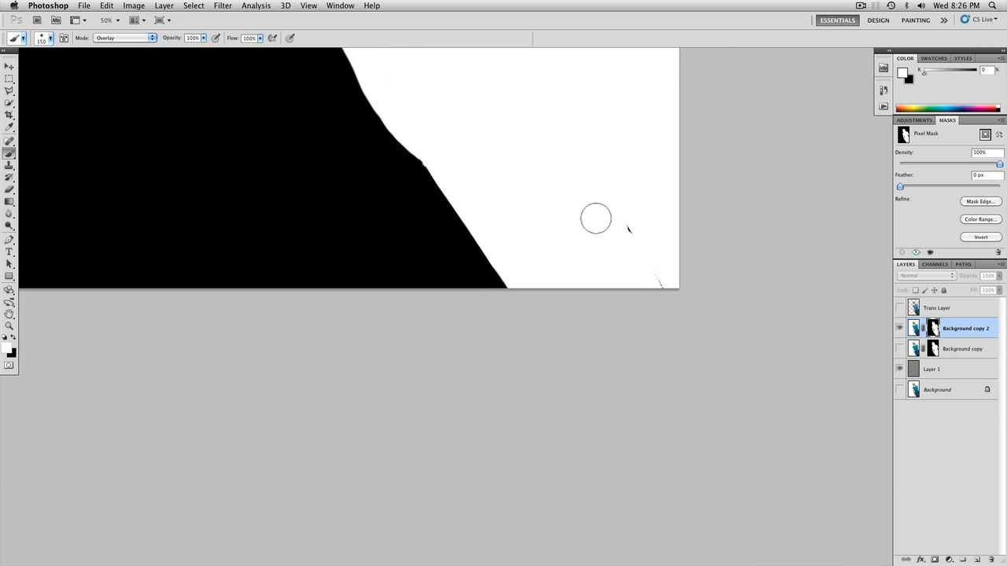
key("super+equal")
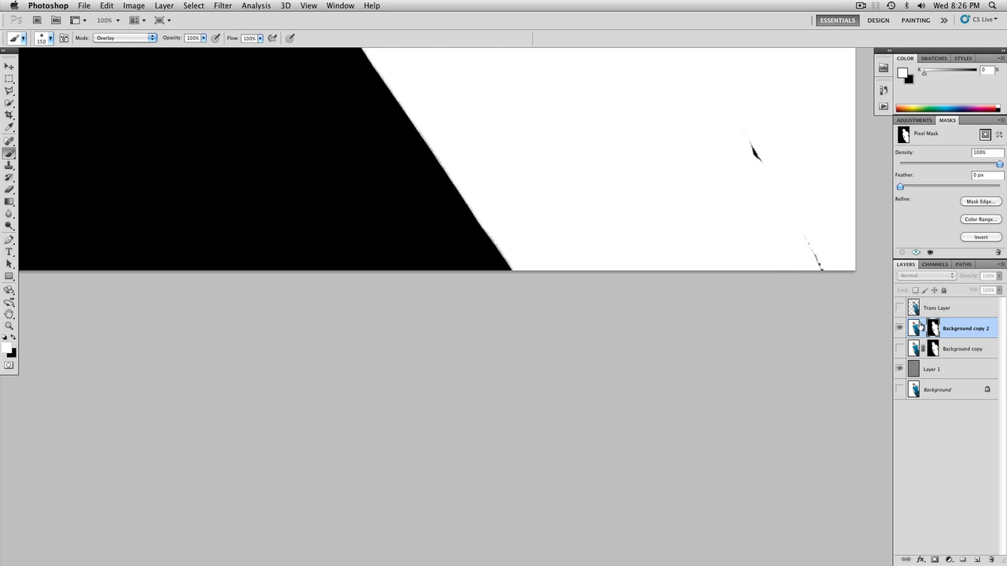
left_click(934, 329, "alt")
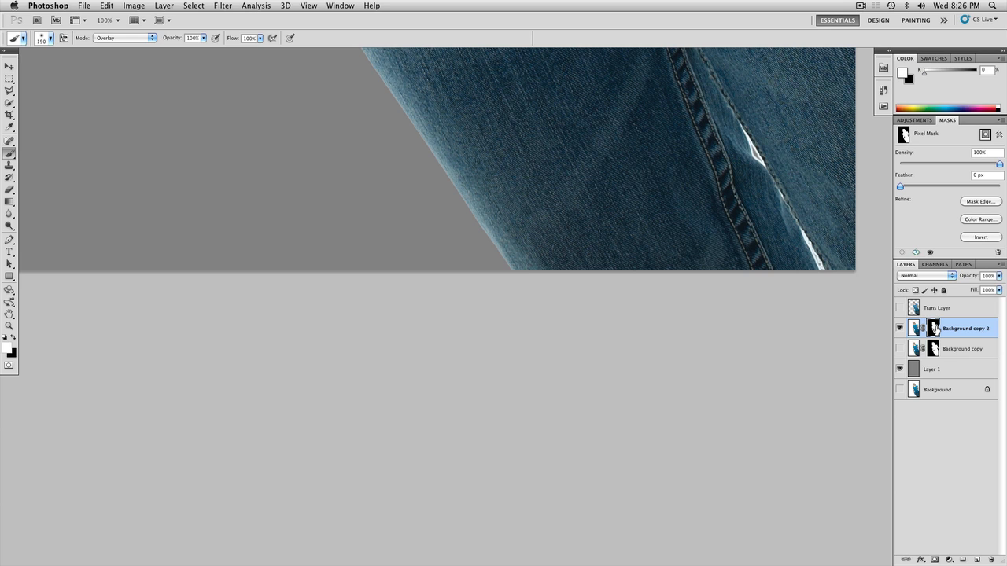
- Paint black in Overlay mode on the layer mask over the white gaps between the jeans legs
left_click_drag(719, 162, 652, 198)
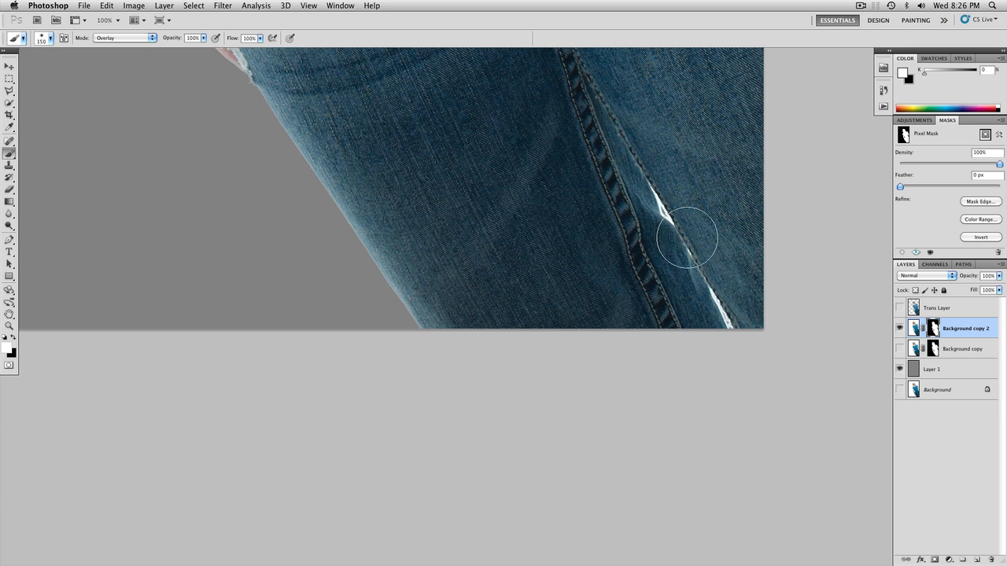
key("x")
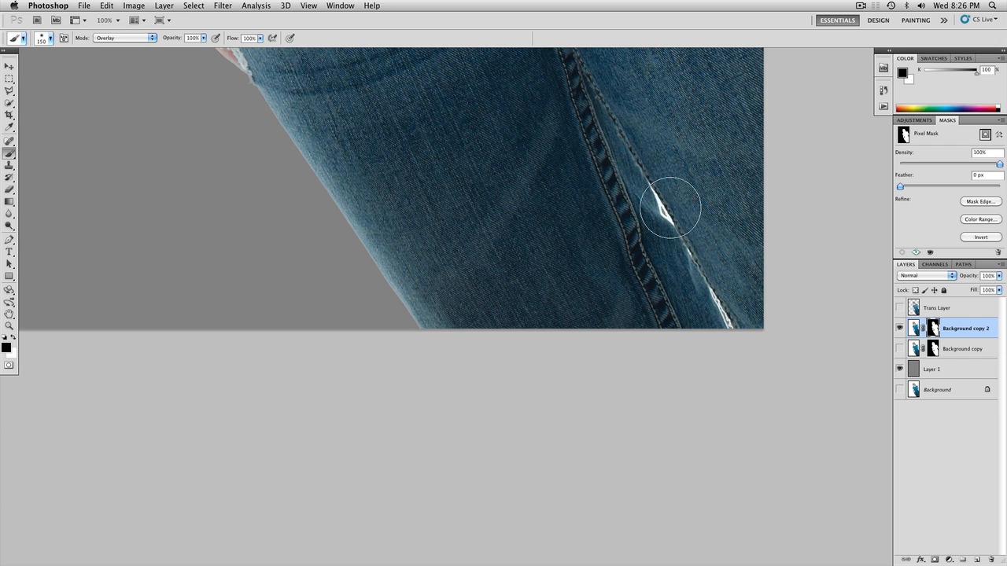
left_click_drag(719, 286, 737, 366)
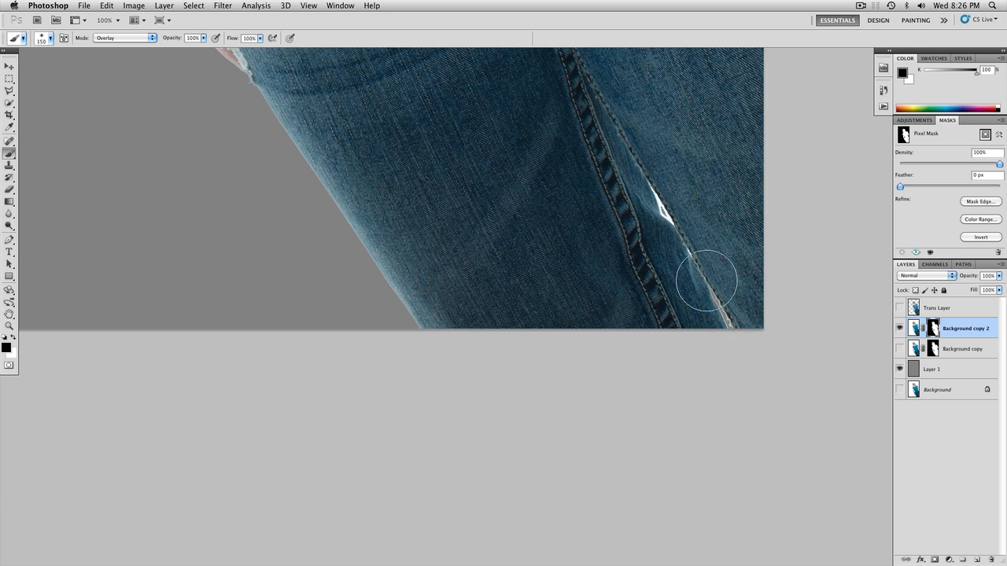
left_click_drag(706, 281, 727, 343)
left_click_drag(657, 190, 703, 276)
- Set the brush to Normal mode with a much smaller tip and paint black over the remaining white gap beside the jeans seam
key("super+equal")
key("super+equal")
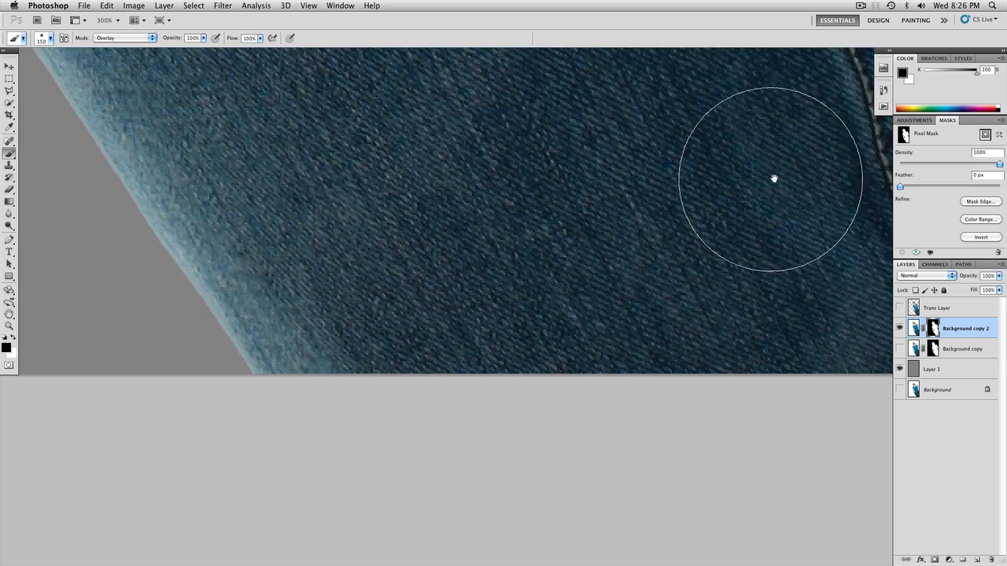
mouse_move(775, 178)
left_mouse_down()
mouse_move(623, 288)
mouse_move(556, 274)
mouse_move(571, 274)
left_mouse_up()
key("[")
key("[")
key("[")
key("[")
key("[")
key("[")
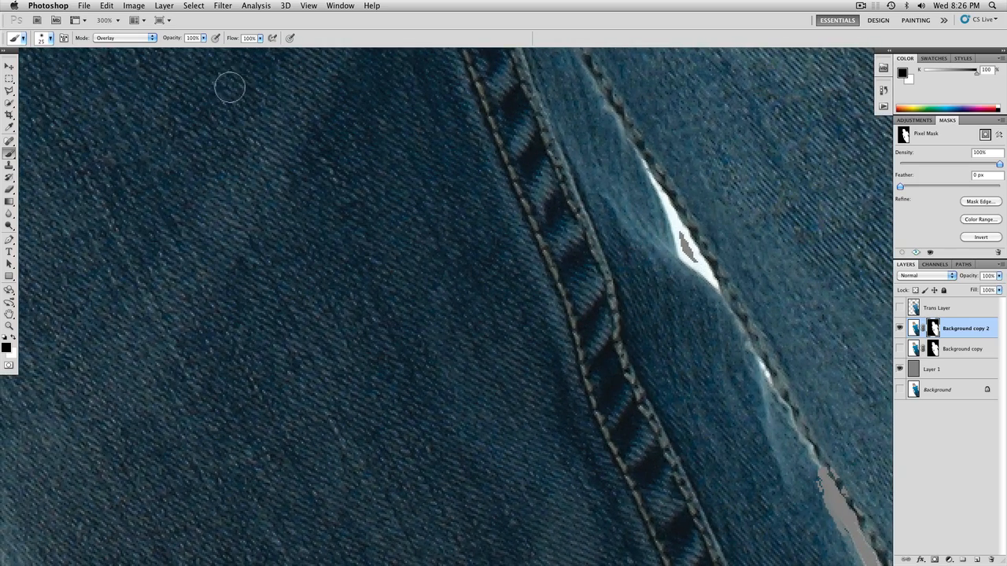
left_click(141, 38)
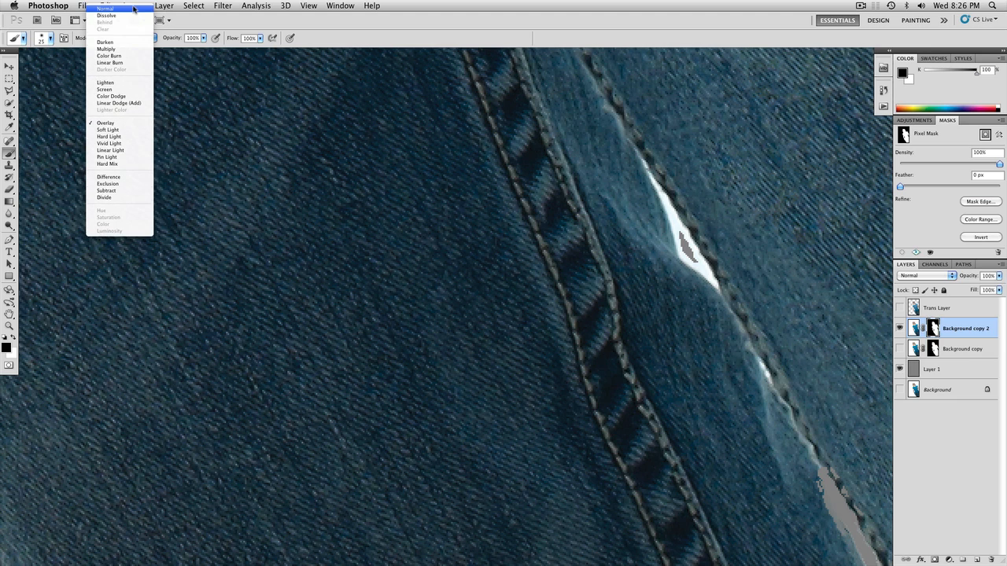
left_click(137, 11)
key("bracketleft")
key("bracketleft")
key("bracketleft")
key("bracketleft")
key("bracketleft")
key("bracketleft")
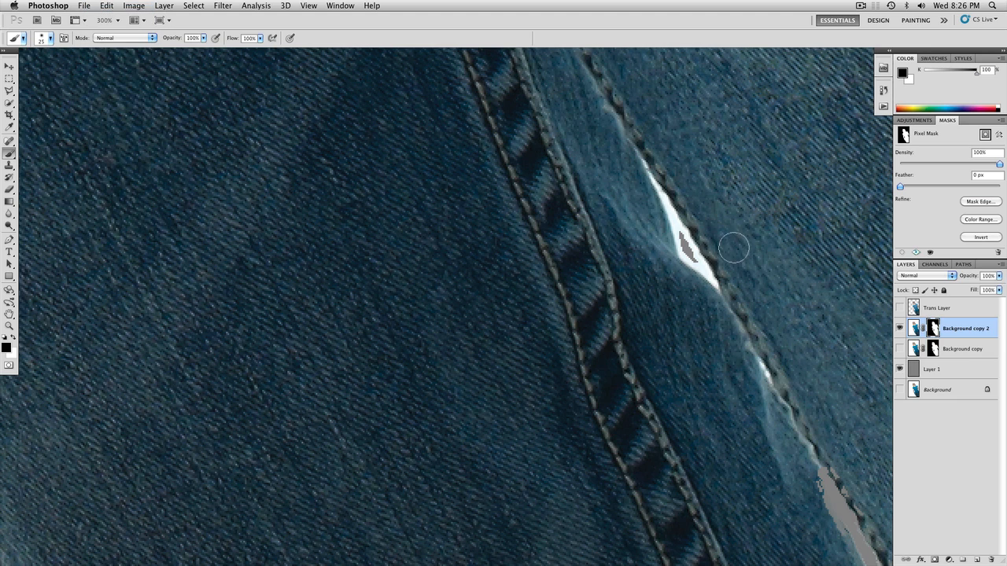
mouse_move(676, 226)
left_mouse_down()
mouse_move(715, 283)
mouse_move(684, 252)
mouse_move(693, 261)
mouse_move(652, 179)
mouse_move(705, 263)
mouse_move(678, 231)
left_mouse_up()
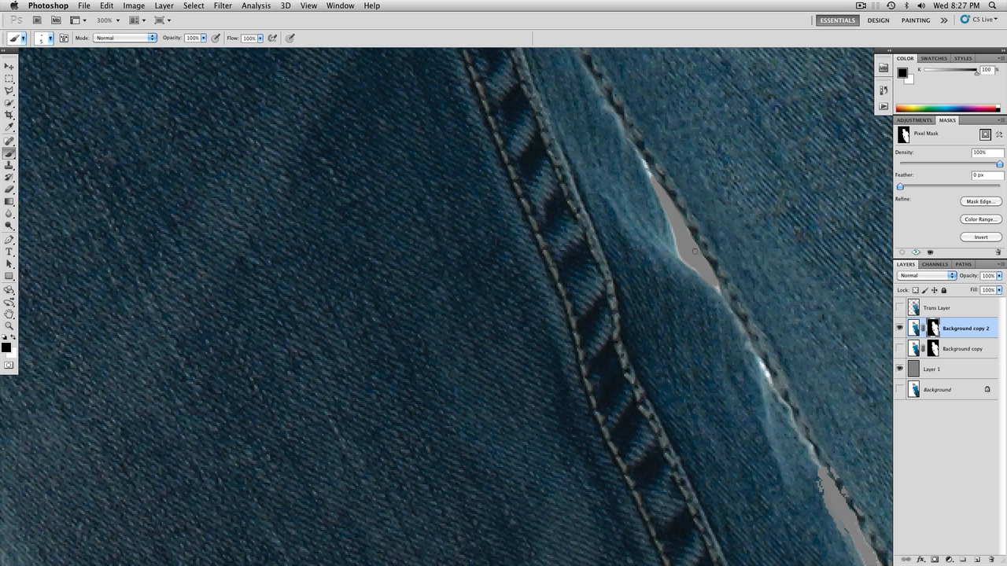
left_click_drag(678, 243, 686, 258)
- Return the whole cutout from full-screen display to the standard windowed mode with document tabs
key("super+minus")
key("super+minus")
key("super+minus")
key("super+minus")
key("super+minus")
key("super+minus")
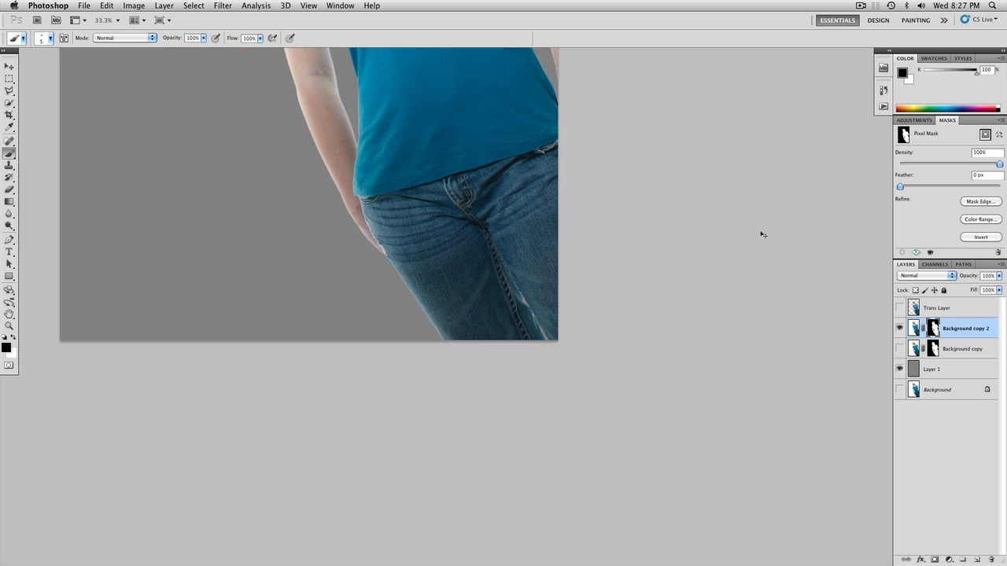
left_click_drag(591, 203, 677, 370)
left_click_drag(629, 280, 662, 293)
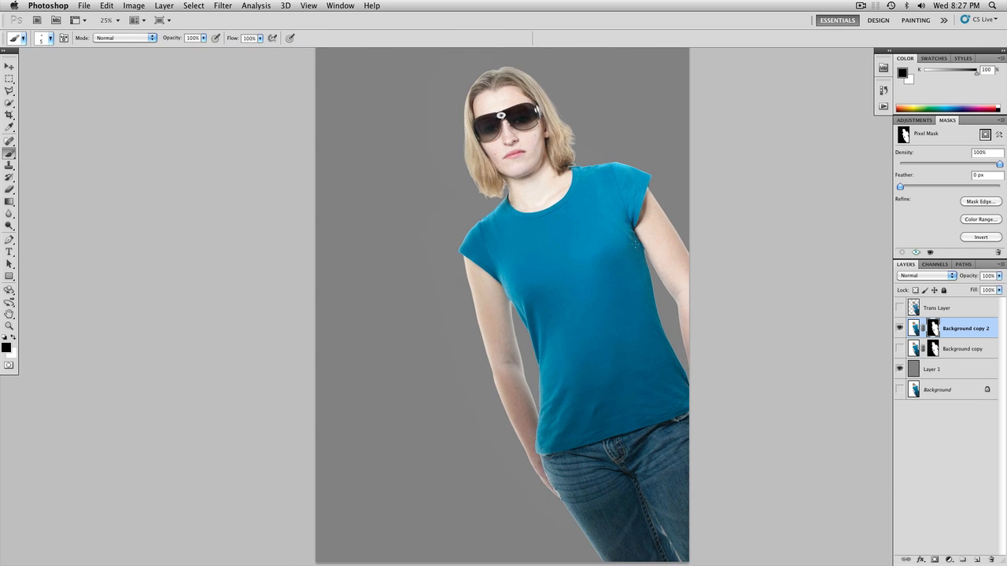
key("f")
key("f")
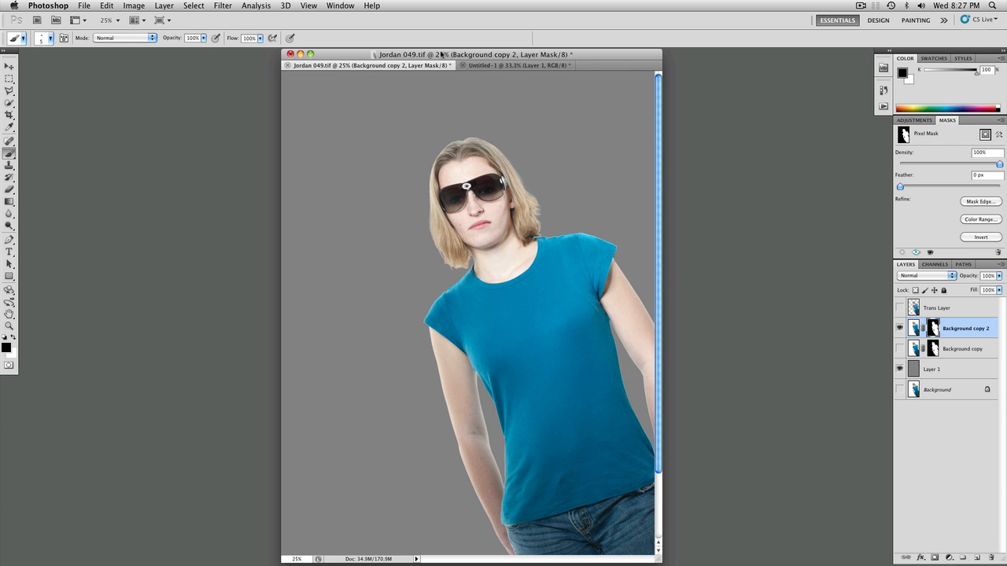
- Bring up the Untitled-1 beach image and widen its document window until the palm tree is included
left_click(517, 66)
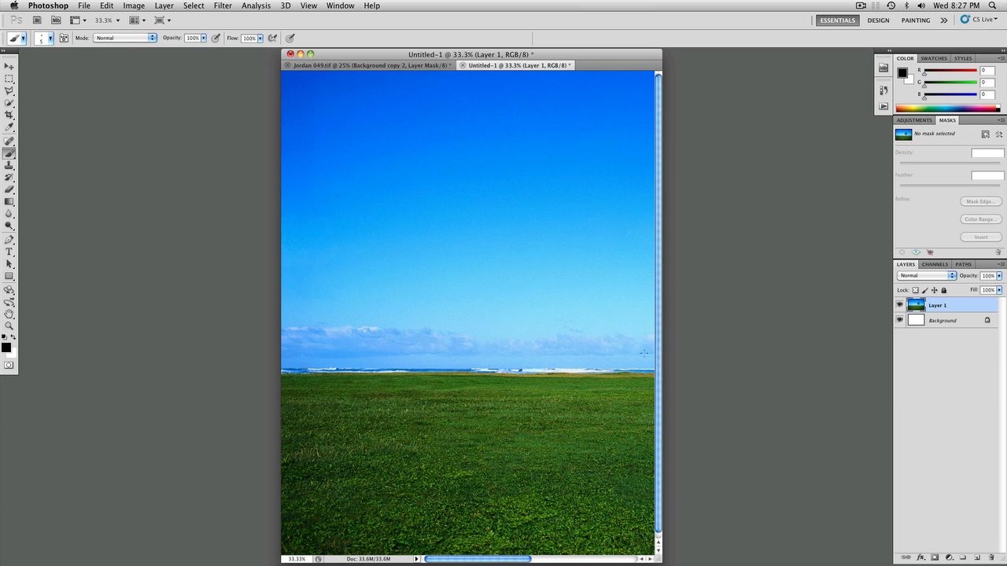
left_click_drag(672, 560, 875, 554)
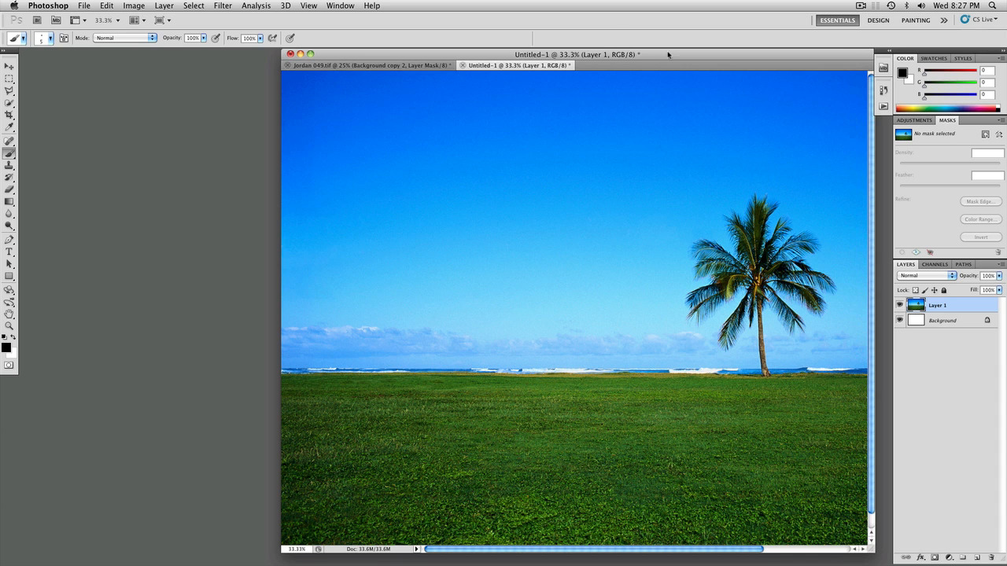
left_click_drag(668, 54, 604, 53)
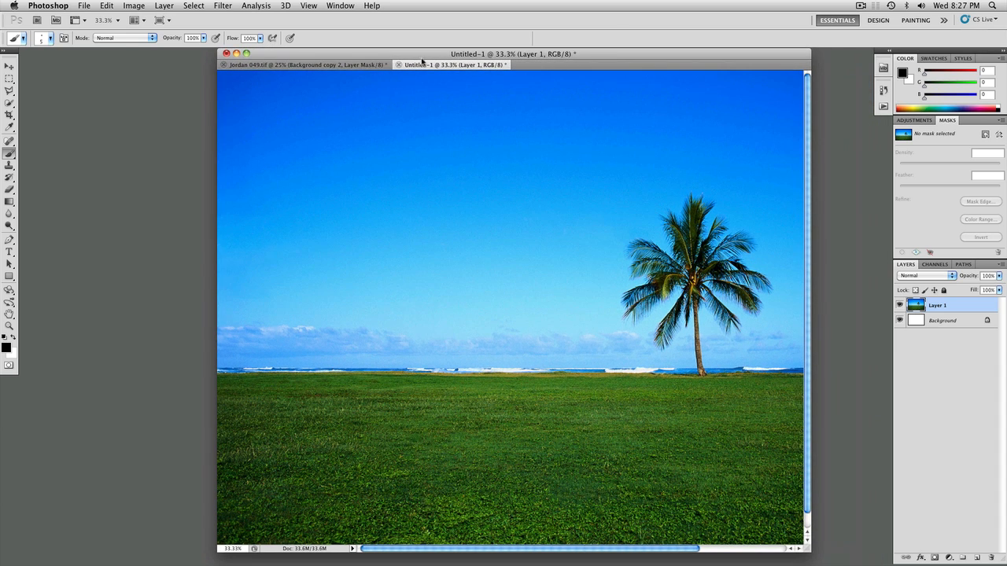
- Copy the Background copy 2 layer with its mask from the woman's document into Untitled-1
left_click(345, 65)
key("v")
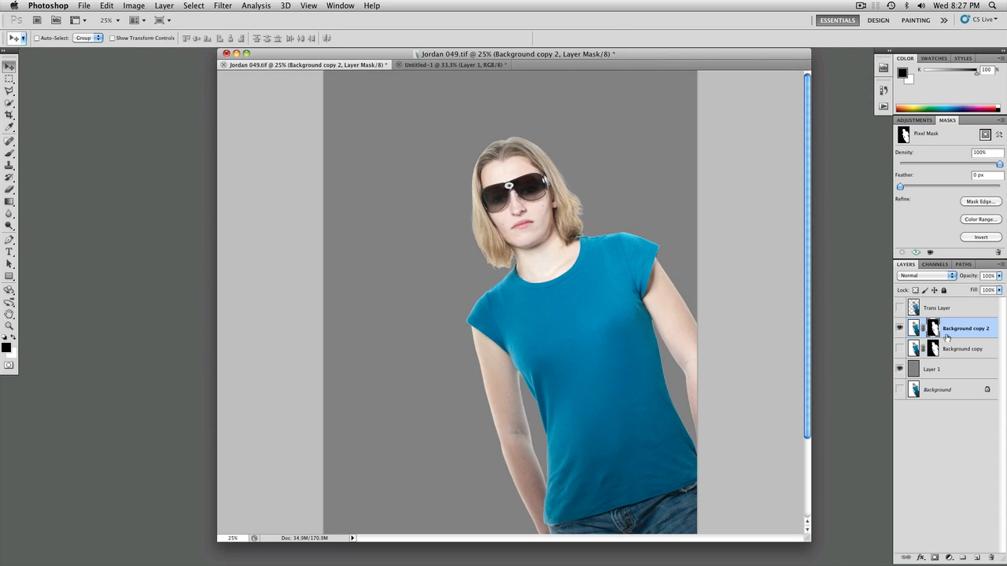
left_click(913, 329)
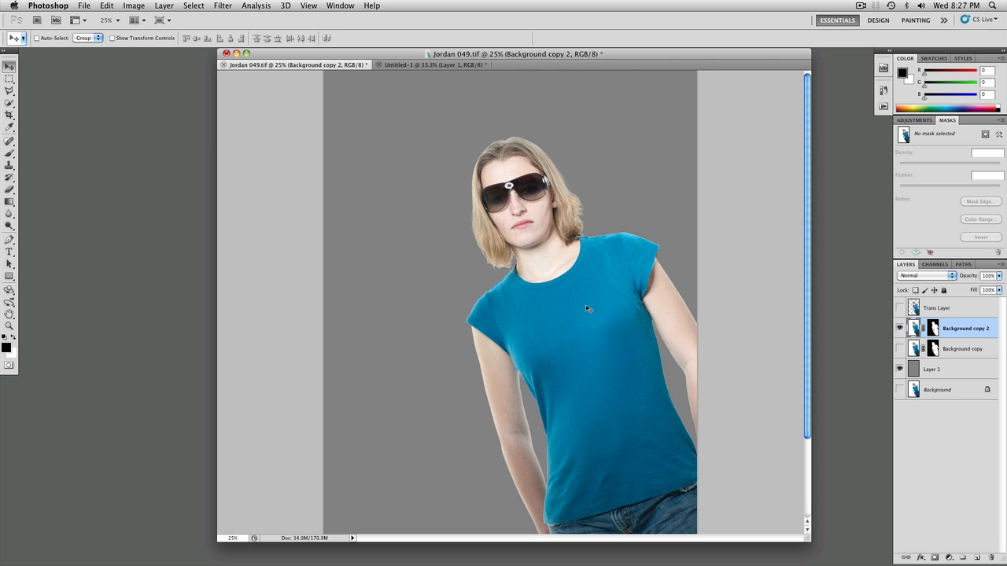
left_click_drag(596, 313, 662, 326)
- Scale the woman proportionally to 66.74% with Free Transform and place her to the right of the palm tree
key("super+t")
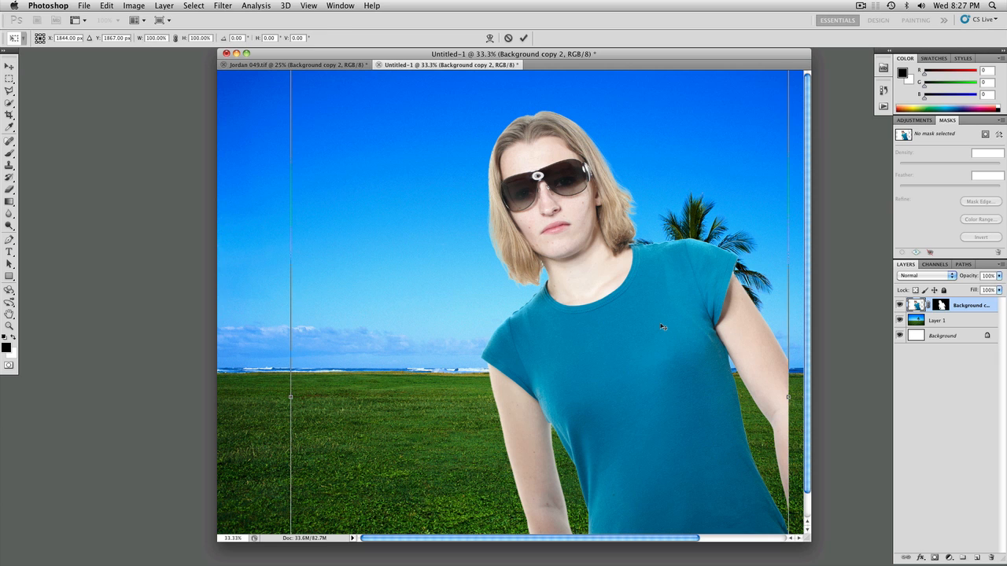
left_click_drag(615, 132, 642, 241)
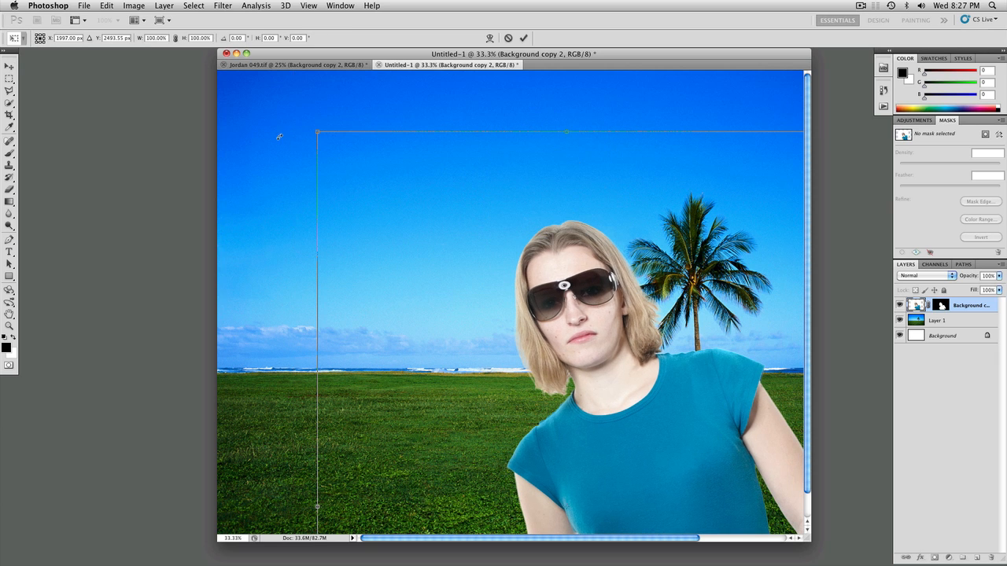
left_click_drag(313, 128, 520, 346)
left_click_drag(605, 414, 618, 207)
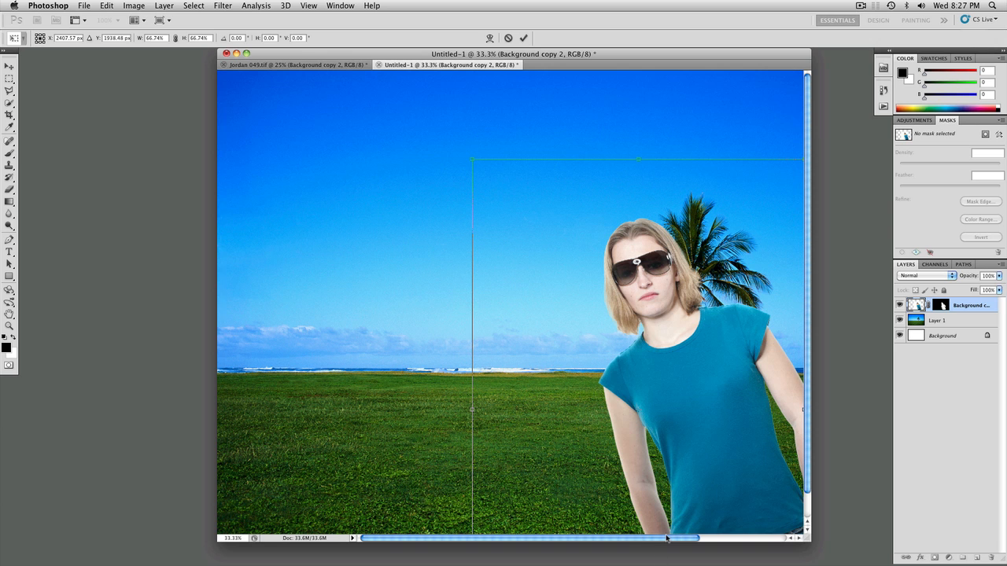
left_click_drag(675, 539, 761, 542)
left_click_drag(586, 393, 732, 336)
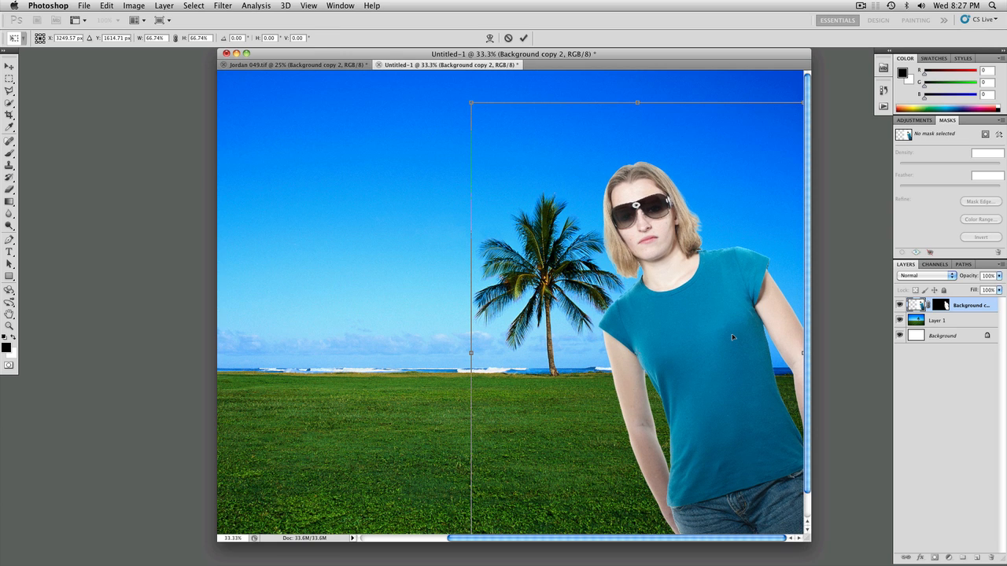
key("Return")
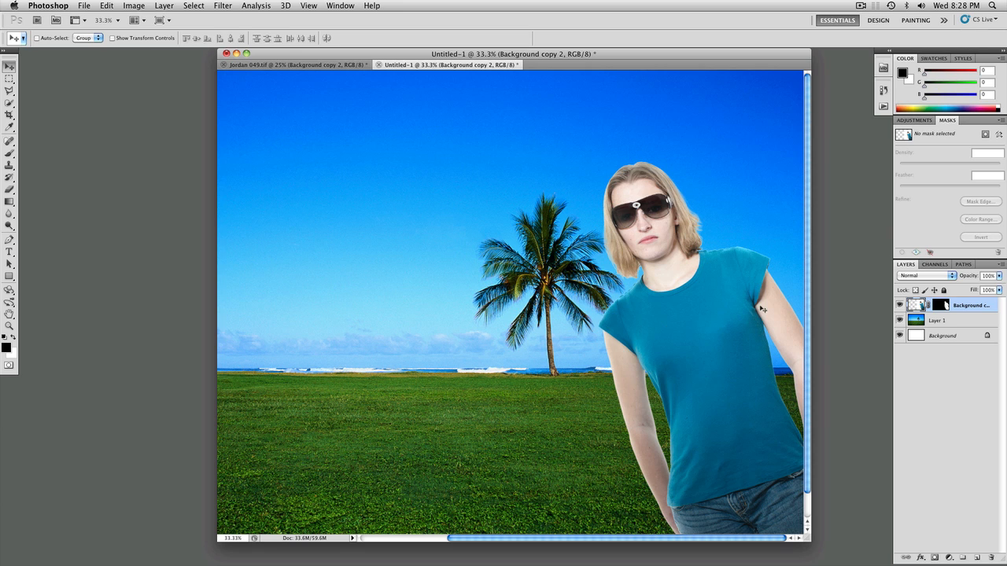
scroll(739, 315, "down", 2)
scroll(736, 317, "up", 2)
scroll(736, 317, "down", 2)
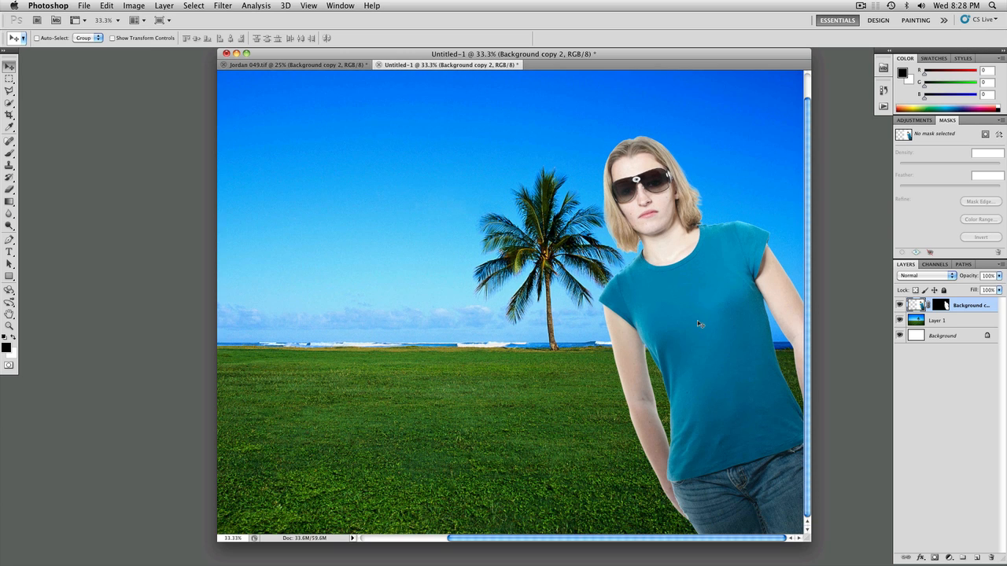
scroll(698, 323, "up", 2)
scroll(698, 330, "down", 2)
mouse_move(464, 561)
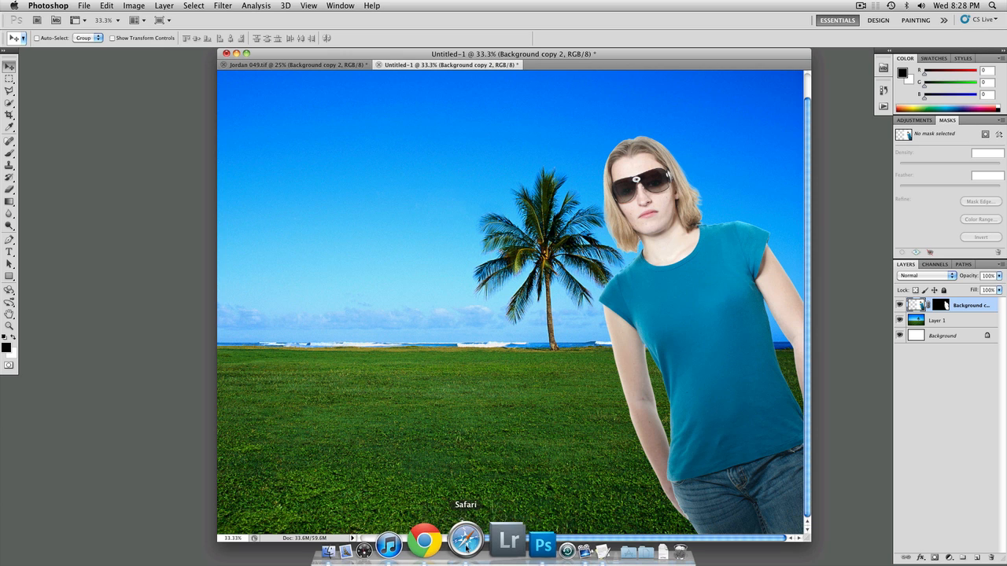